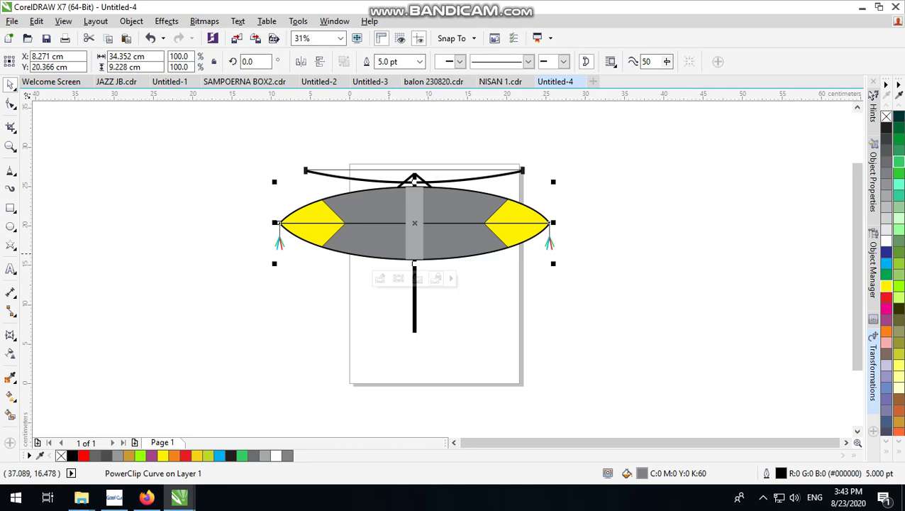
pyautogui.click(641, 254)
pyautogui.click(11, 170)
pyautogui.scroll(1, 408, 282)
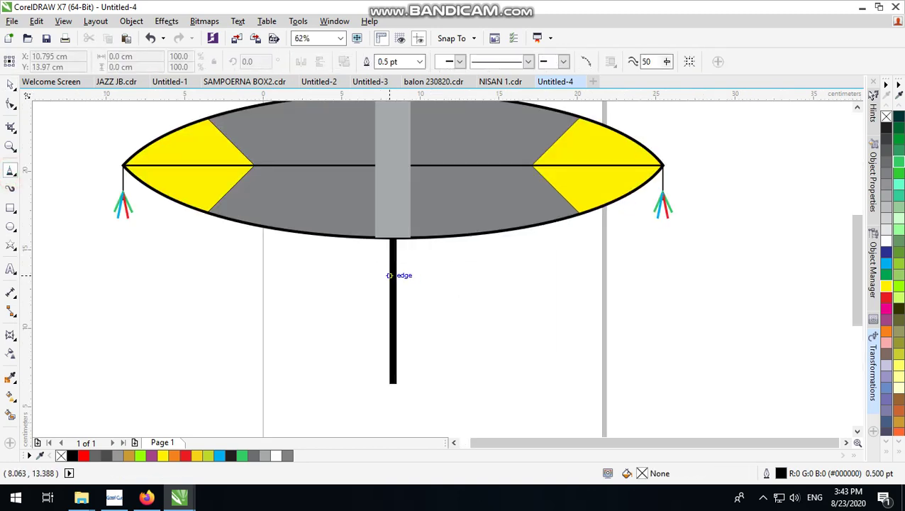
pyautogui.moveTo(389, 275)
pyautogui.mouseDown()
pyautogui.moveTo(326, 272)
pyautogui.moveTo(274, 229)
pyautogui.moveTo(217, 223)
pyautogui.moveTo(172, 248)
pyautogui.moveTo(158, 279)
pyautogui.moveTo(206, 250)
pyautogui.moveTo(262, 260)
pyautogui.moveTo(302, 324)
pyautogui.moveTo(374, 318)
pyautogui.moveTo(389, 275)
pyautogui.mouseUp()
pyautogui.click(389, 275)
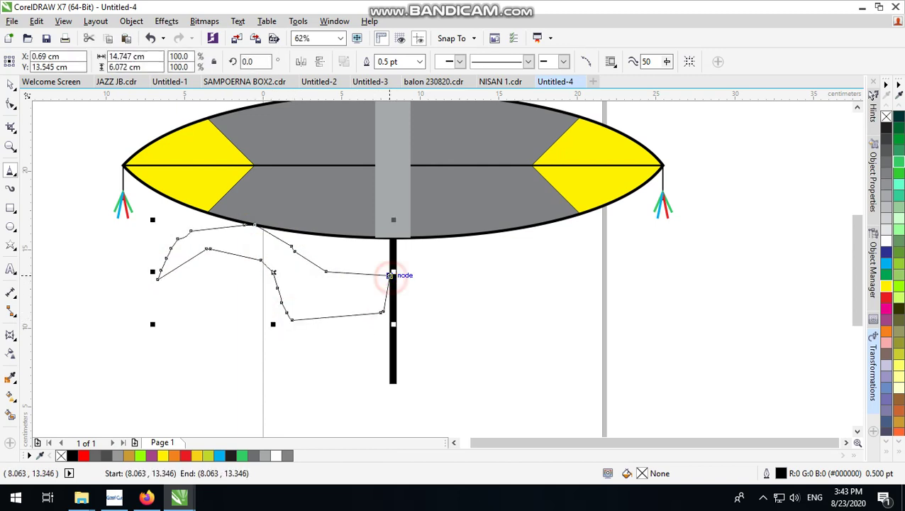
pyautogui.moveTo(127, 208); pyautogui.dragTo(226, 235)
pyautogui.click(496, 306)
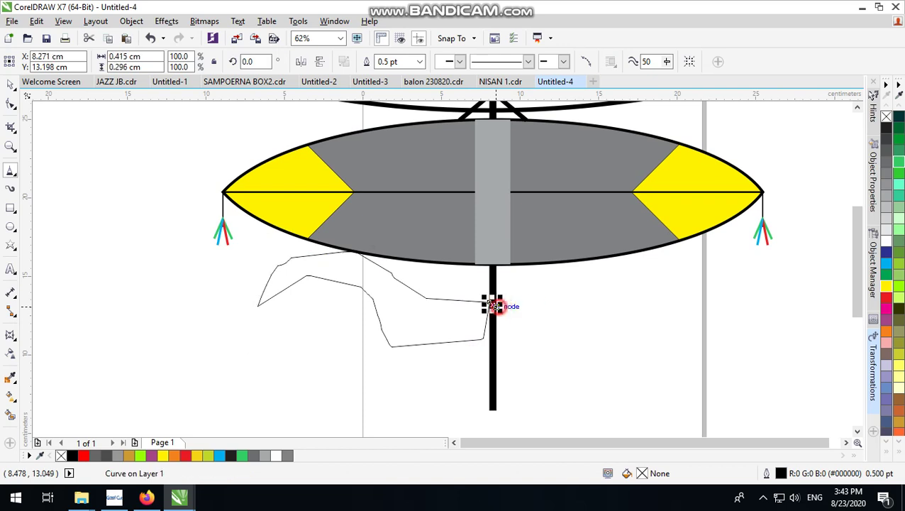
pyautogui.press('Delete')
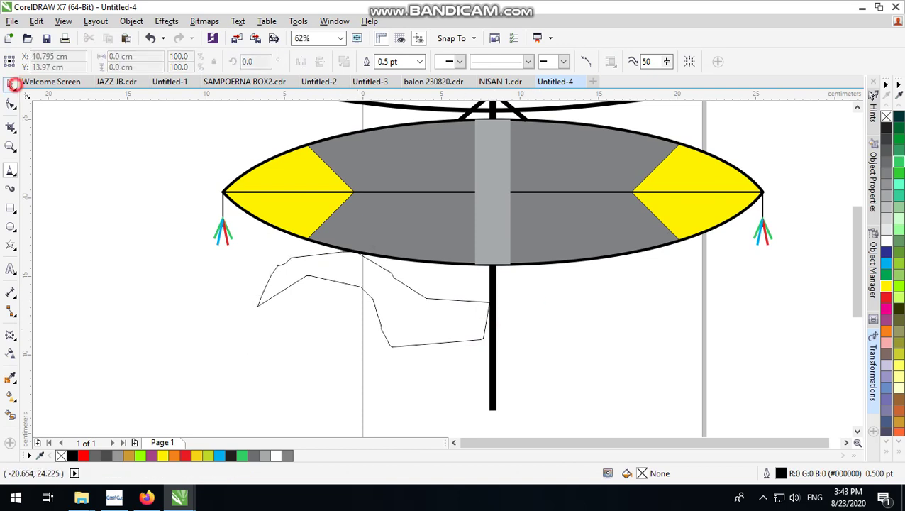
pyautogui.click(14, 84)
pyautogui.click(370, 294)
pyautogui.press('Delete')
# Draw the upper edge of the left tail wing as a B-spline, starting at the vertical pole and ending at the wing's outer tip.
pyautogui.click(10, 171)
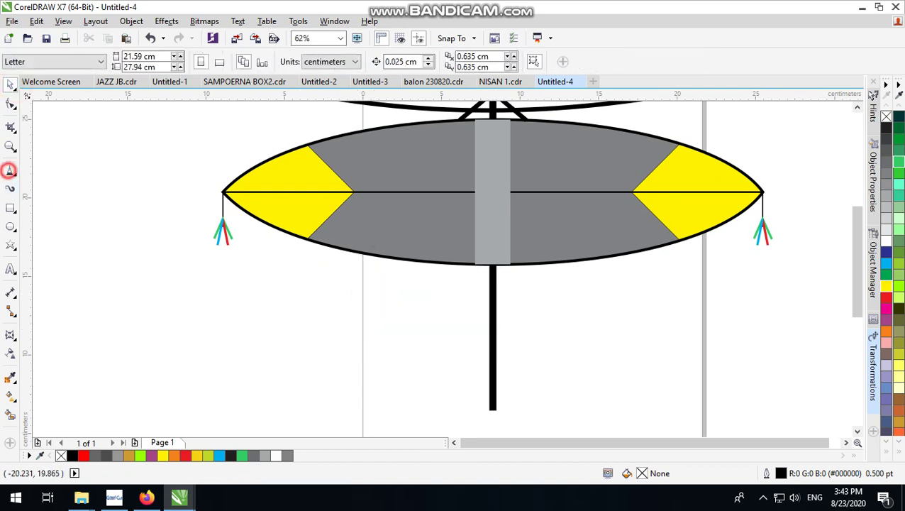
pyautogui.click(10, 170)
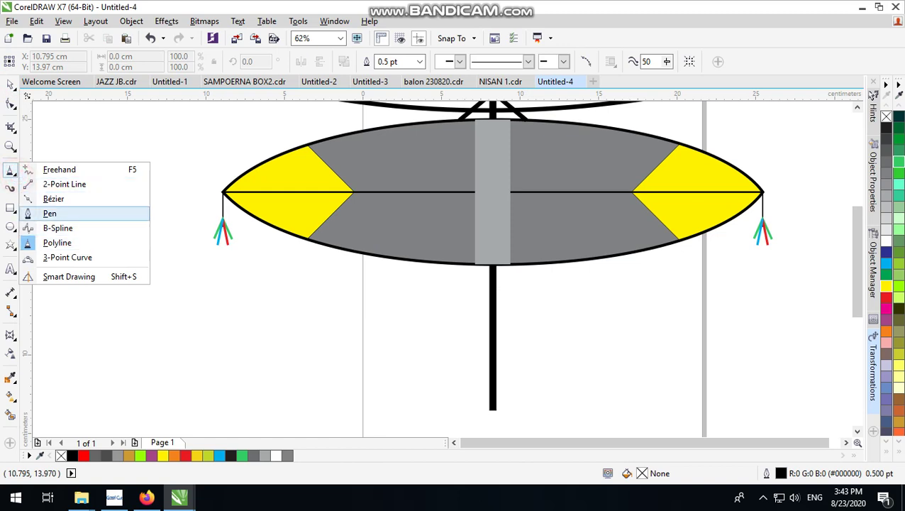
pyautogui.click(58, 228)
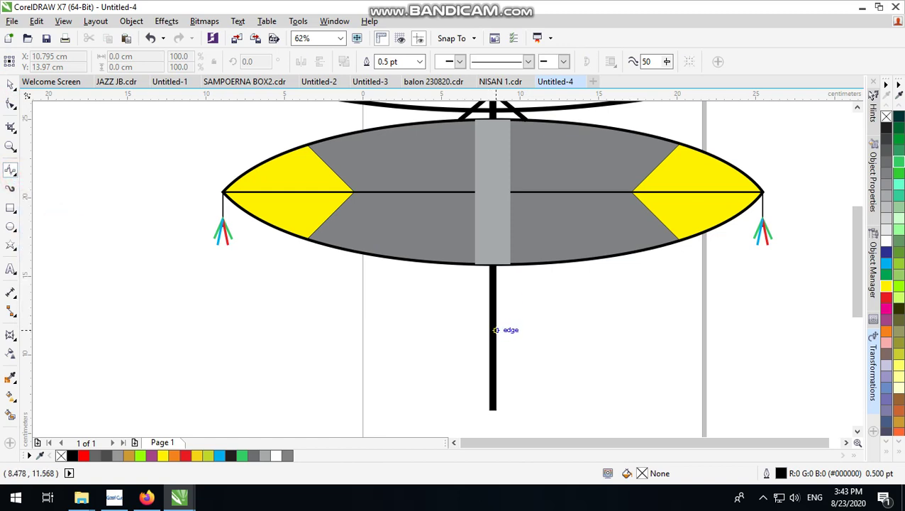
pyautogui.click(496, 340)
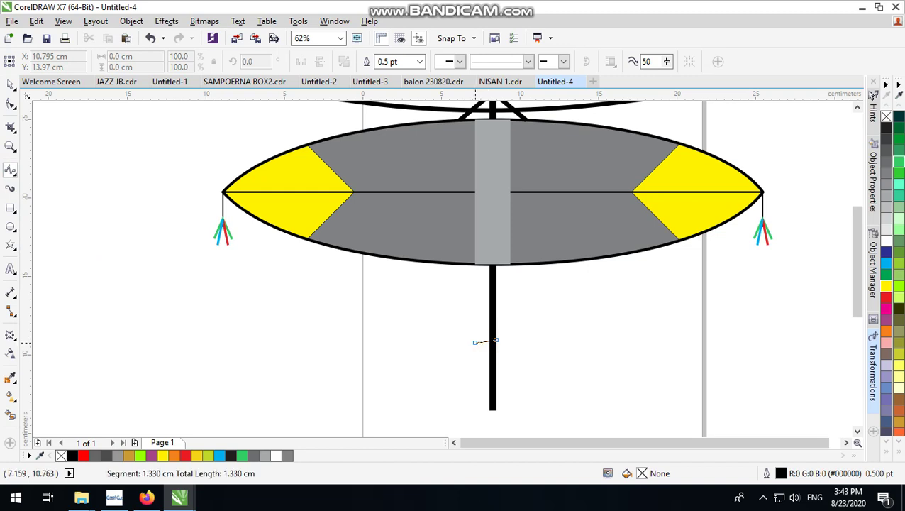
pyautogui.click(468, 340)
pyautogui.click(417, 324)
pyautogui.click(389, 291)
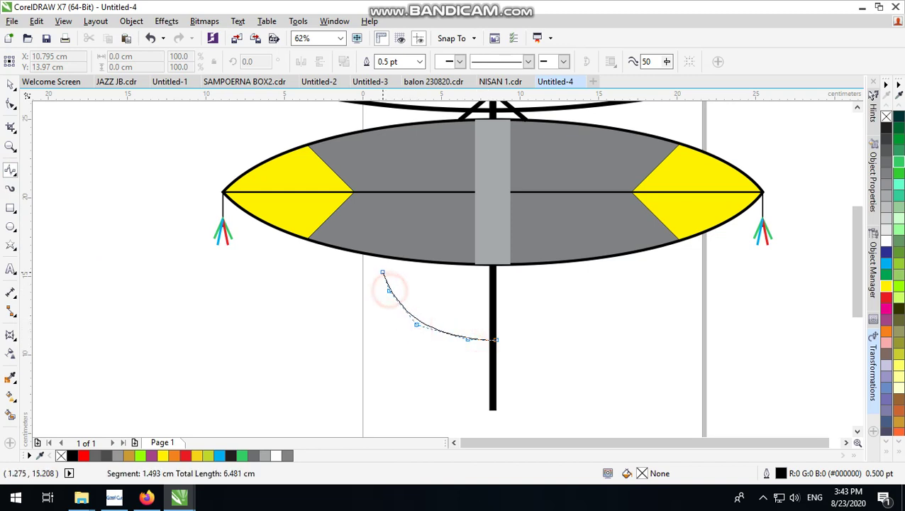
pyautogui.click(369, 255)
pyautogui.click(333, 249)
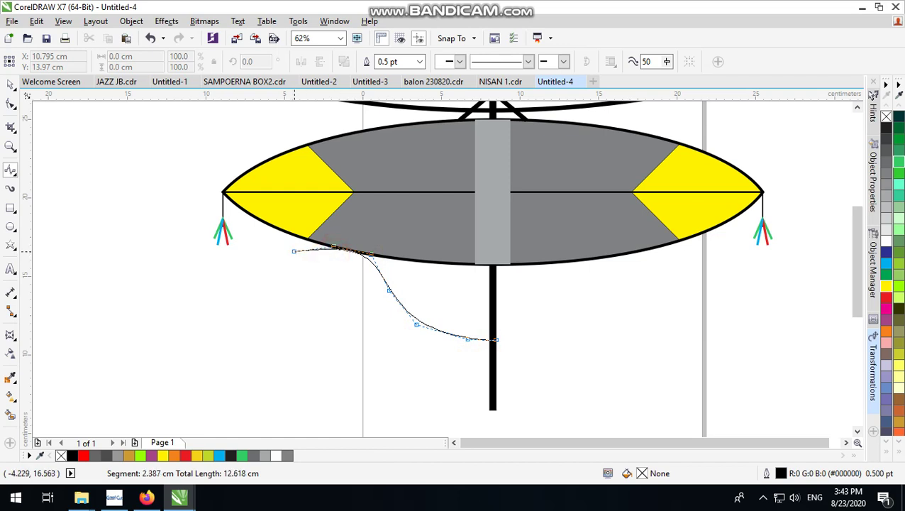
pyautogui.click(271, 264)
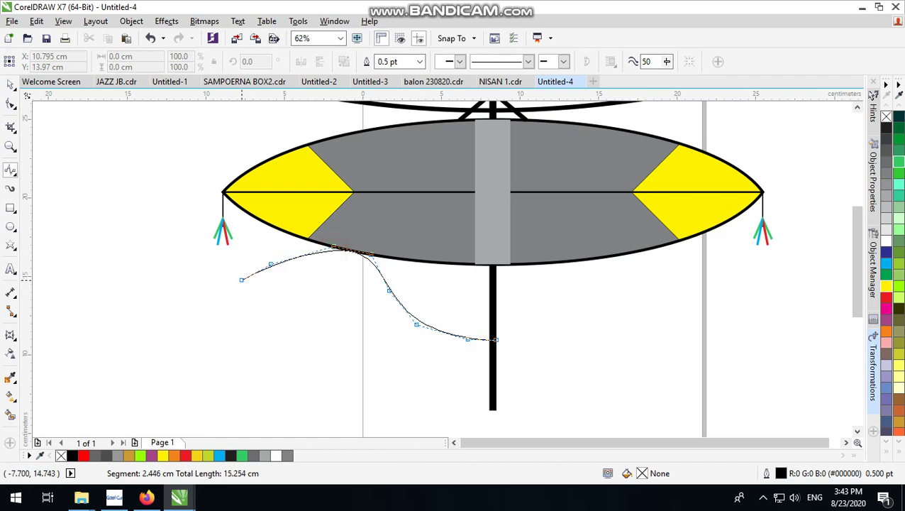
pyautogui.click(241, 279)
# Continue the B-spline along the wing's lower edge back to the pole, finishing an outline about 15.9 by 8.9 cm.
pyautogui.click(294, 268)
pyautogui.click(331, 268)
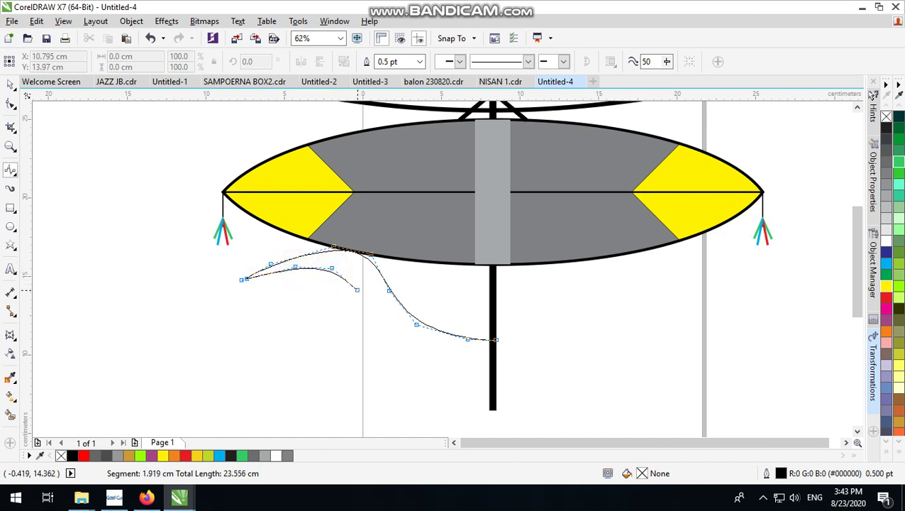
pyautogui.click(358, 291)
pyautogui.click(362, 342)
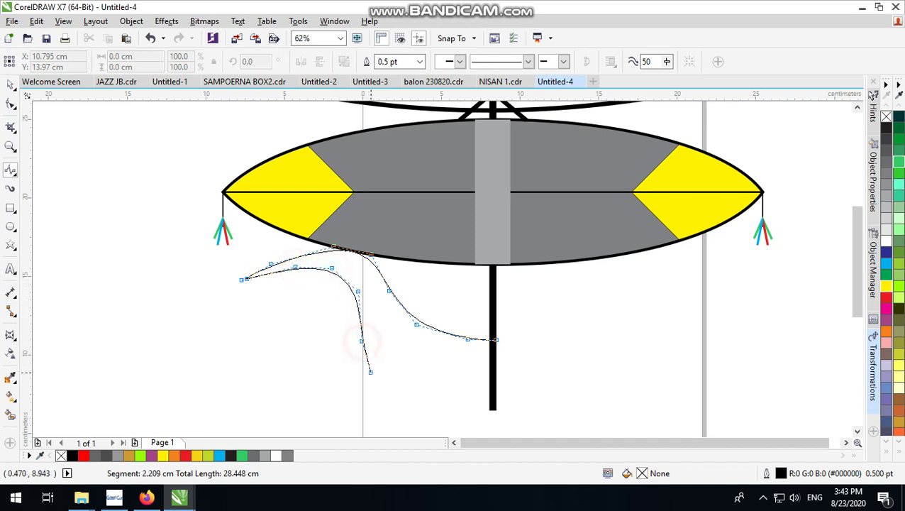
pyautogui.click(374, 379)
pyautogui.click(391, 389)
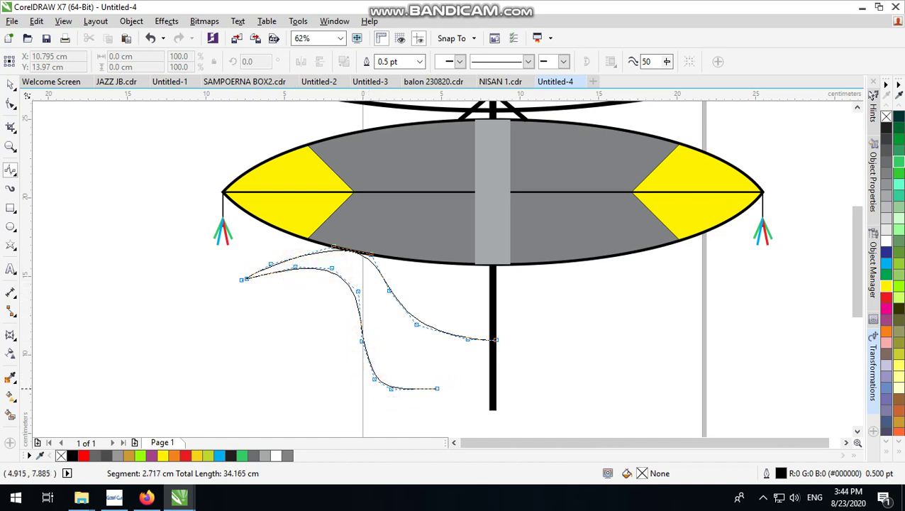
pyautogui.click(477, 362)
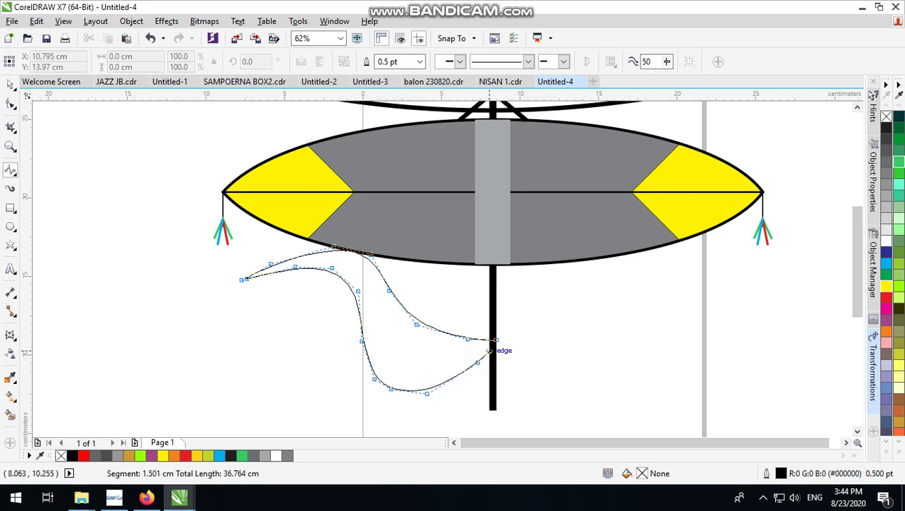
pyautogui.click(494, 351)
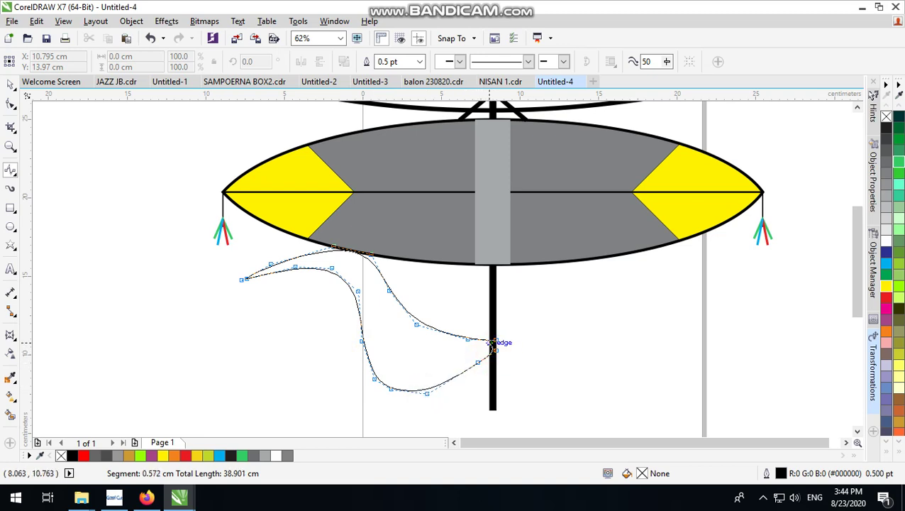
pyautogui.doubleClick(490, 342)
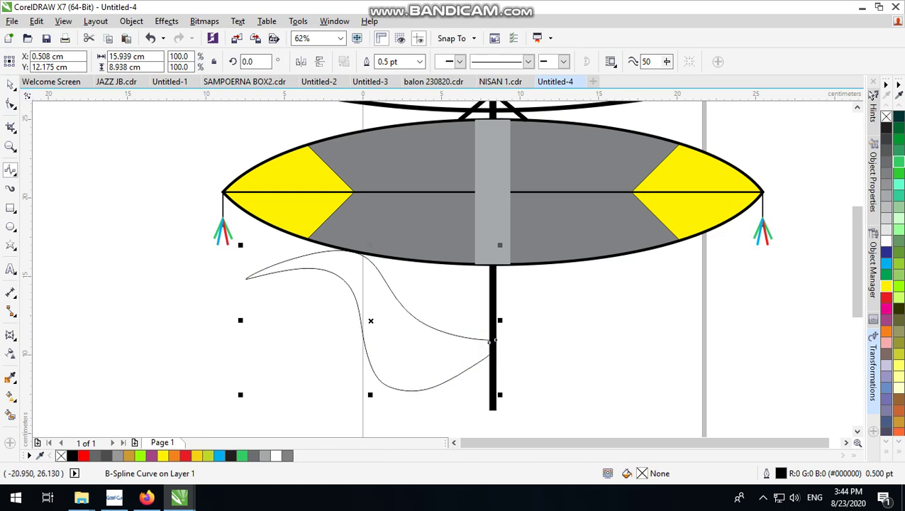
pyautogui.click(10, 84)
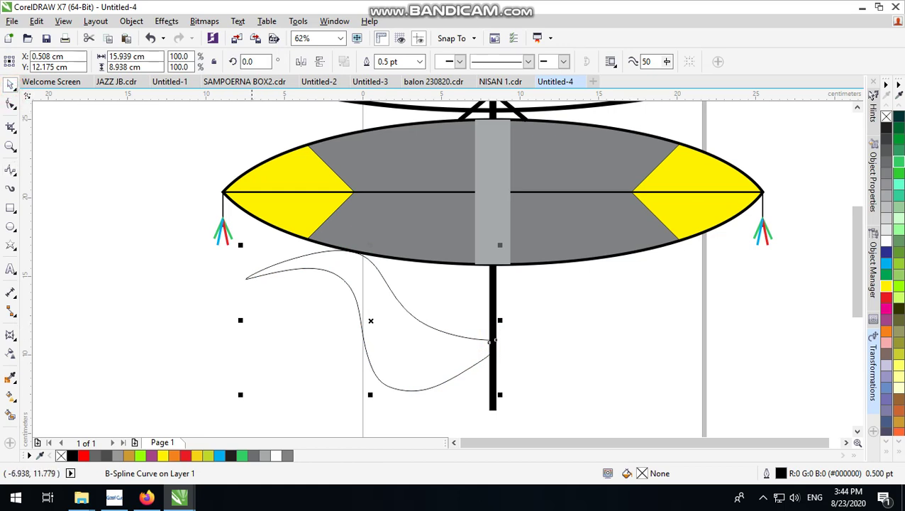
pyautogui.moveTo(244, 319); pyautogui.dragTo(575, 332)
pyautogui.click(719, 330)
pyautogui.scroll(2, 529, 353)
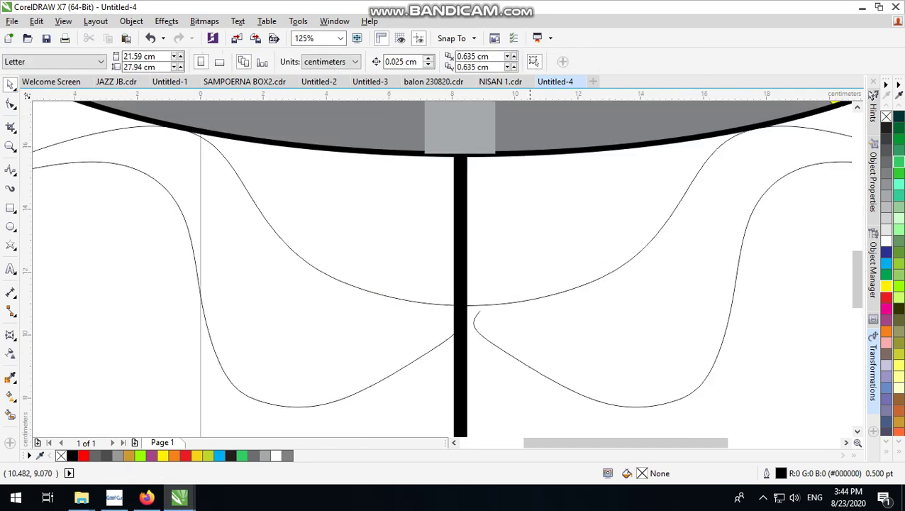
pyautogui.moveTo(502, 338); pyautogui.dragTo(532, 355)
pyautogui.hotkey('ctrl', 'z')
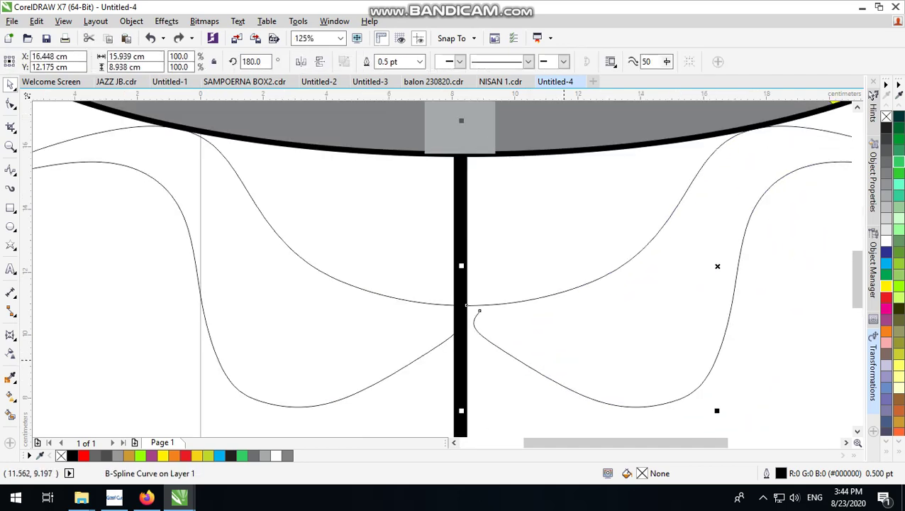
pyautogui.hotkey('ctrl', 'z')
# Close the left wing outline by moving the B-spline's end control point onto its start point at the pole.
pyautogui.click(376, 323)
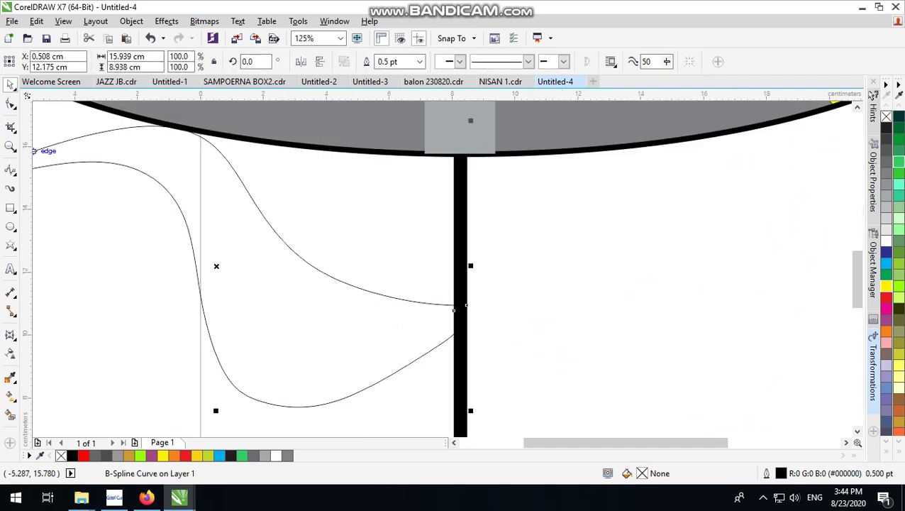
pyautogui.click(11, 104)
pyautogui.scroll(4, 474, 316)
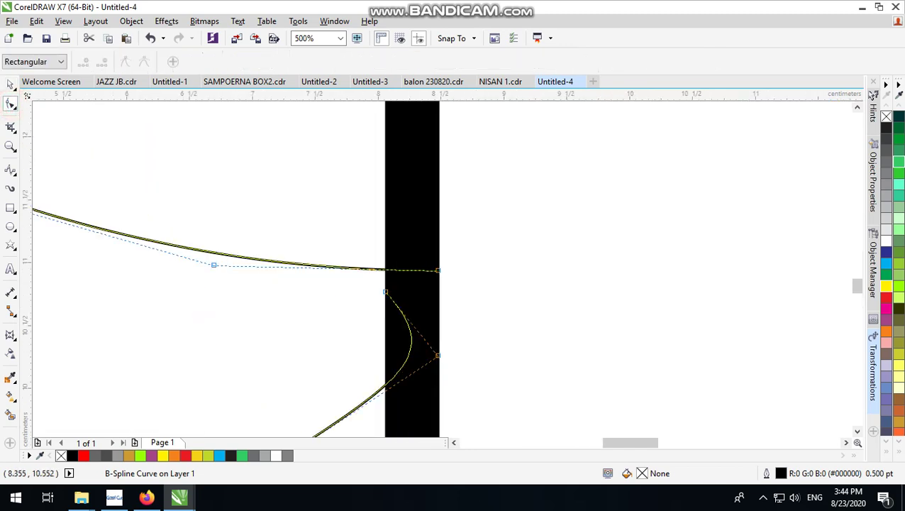
pyautogui.moveTo(385, 291); pyautogui.dragTo(437, 271)
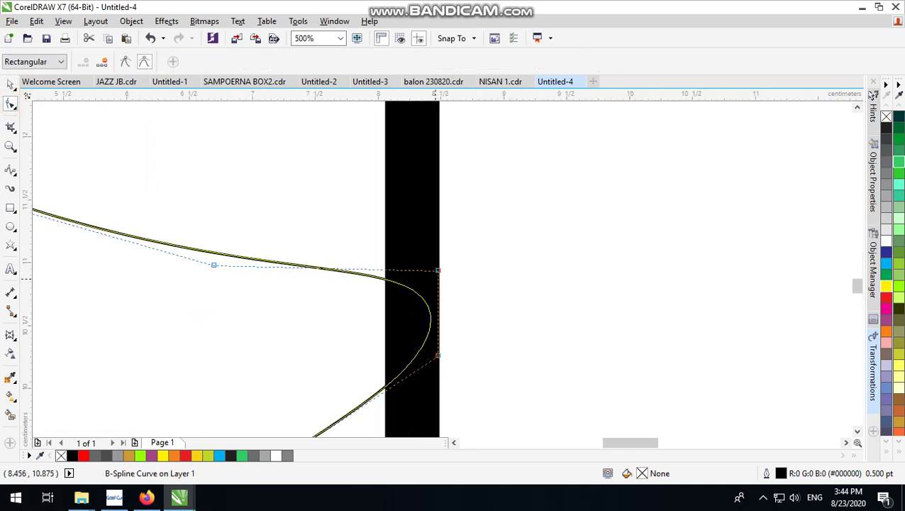
pyautogui.scroll(-4, 433, 282)
pyautogui.scroll(-2, 432, 284)
# Create a horizontally mirrored copy of the left wing at 100% scale on the other side of the pole.
pyautogui.click(10, 85)
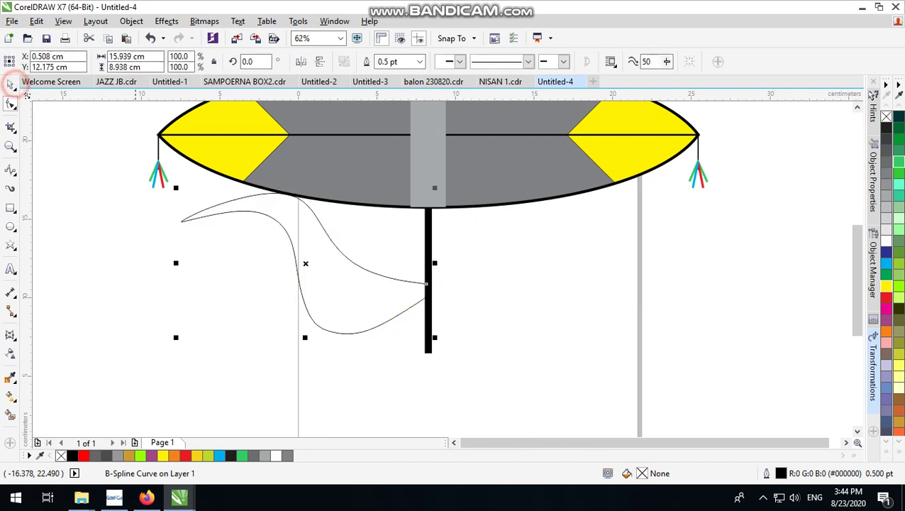
pyautogui.click(173, 335)
pyautogui.click(500, 334)
pyautogui.click(339, 274)
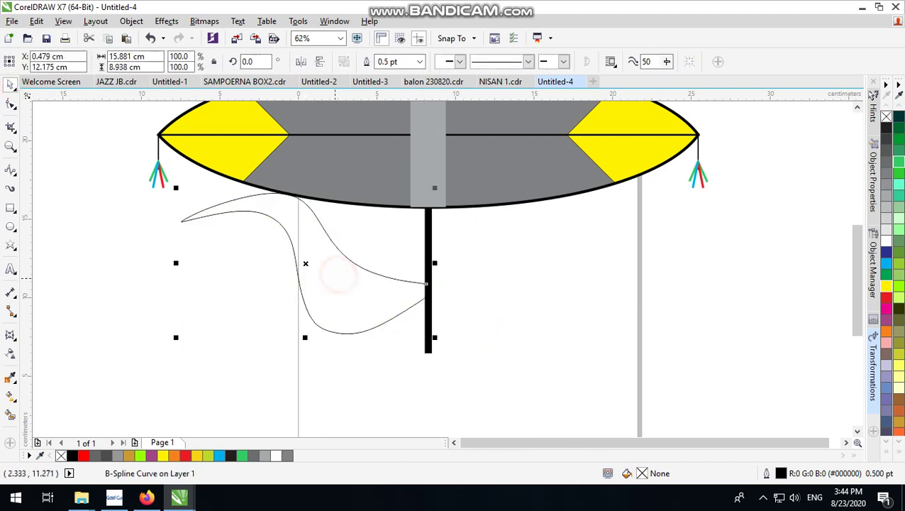
pyautogui.moveTo(177, 263); pyautogui.dragTo(467, 273)
pyautogui.rightClick(467, 272)
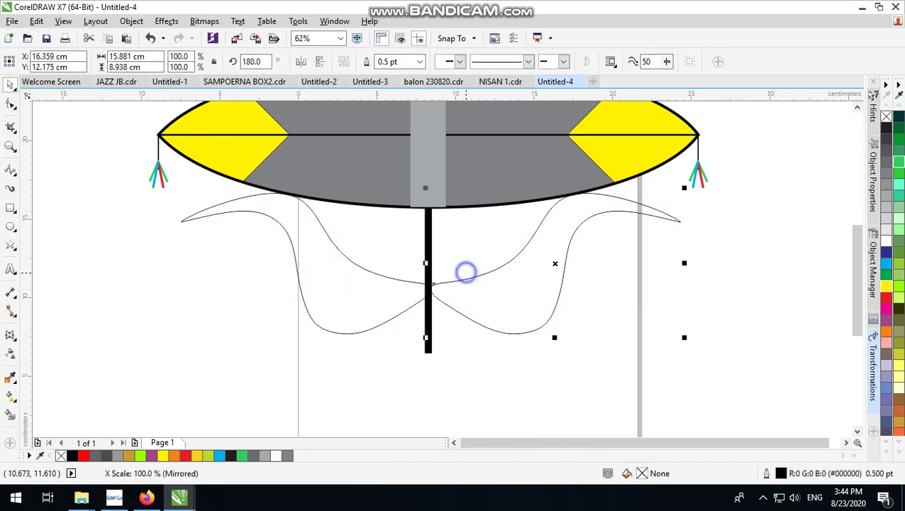
# Fill both tail wings with red (C:0 M:100 Y:100 K:0) and group them.
pyautogui.keyDown('shift'); pyautogui.click(363, 291); pyautogui.keyUp('shift')
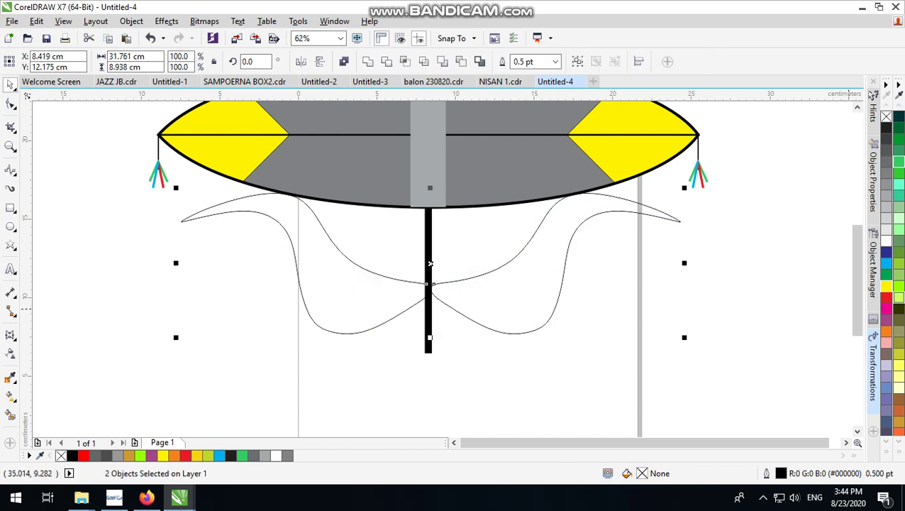
pyautogui.click(887, 297)
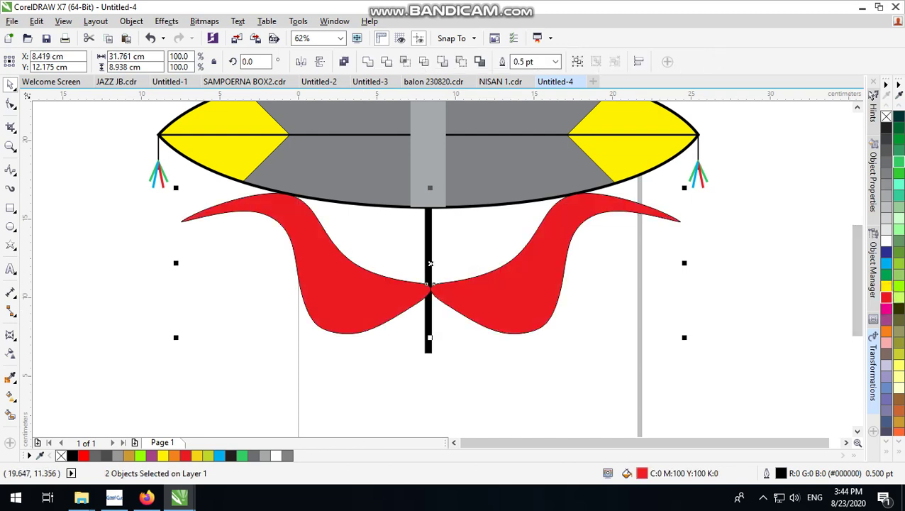
pyautogui.scroll(1, 454, 290)
pyautogui.moveTo(485, 300); pyautogui.dragTo(483, 300)
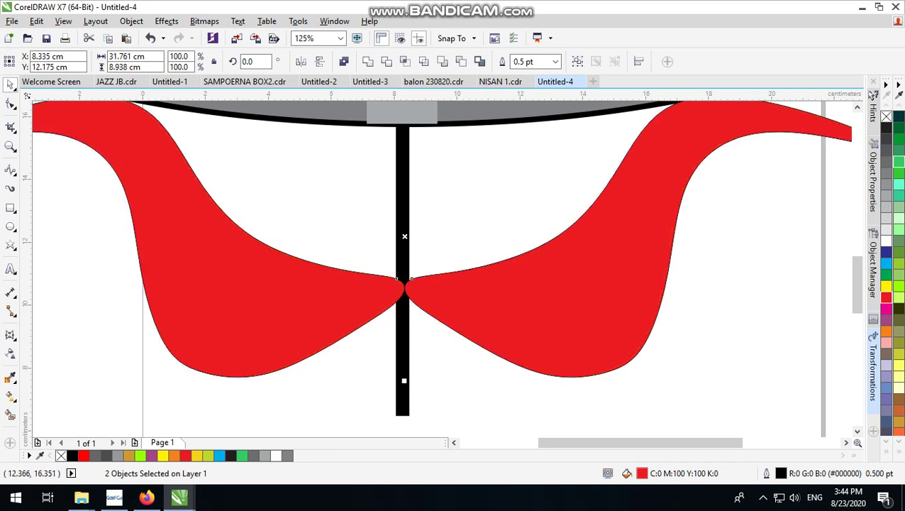
pyautogui.hotkey('ctrl', 'g')
# Align the grouped wings to the horizontal center of the black vertical pole.
pyautogui.keyDown('shift'); pyautogui.click(410, 343); pyautogui.keyUp('shift')
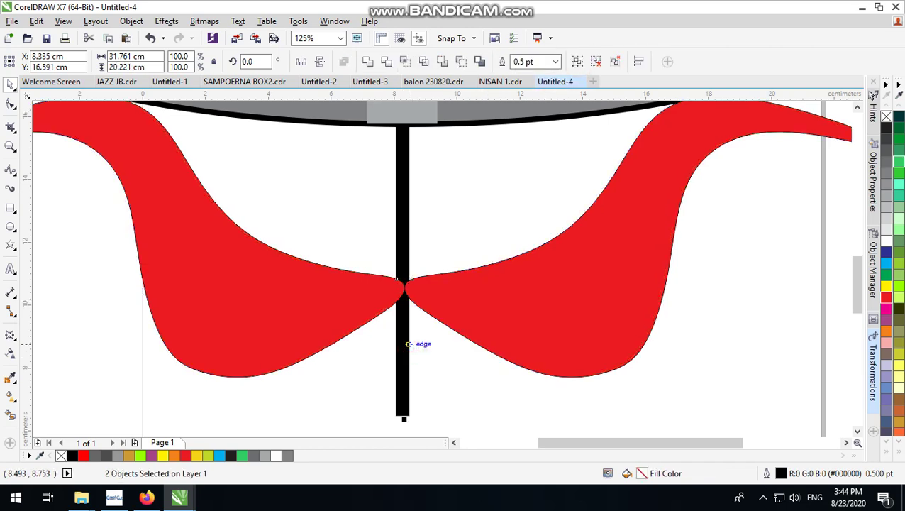
pyautogui.press('c')
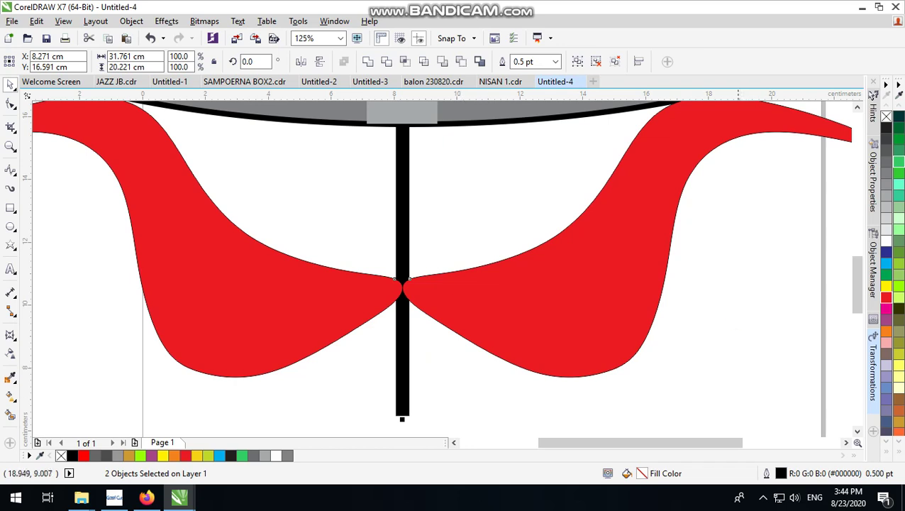
pyautogui.click(738, 330)
pyautogui.scroll(-2, 541, 330)
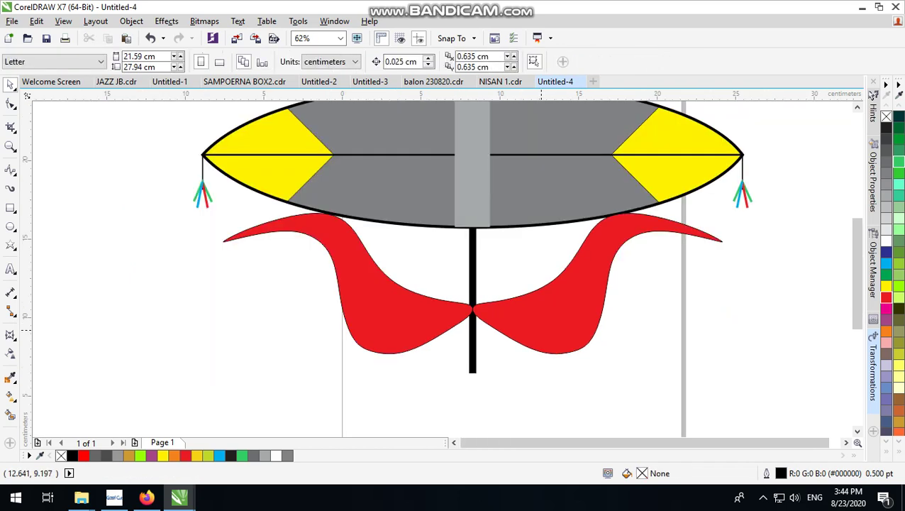
pyautogui.scroll(1, 698, 348)
pyautogui.scroll(-1, 622, 348)
pyautogui.scroll(1, 451, 298)
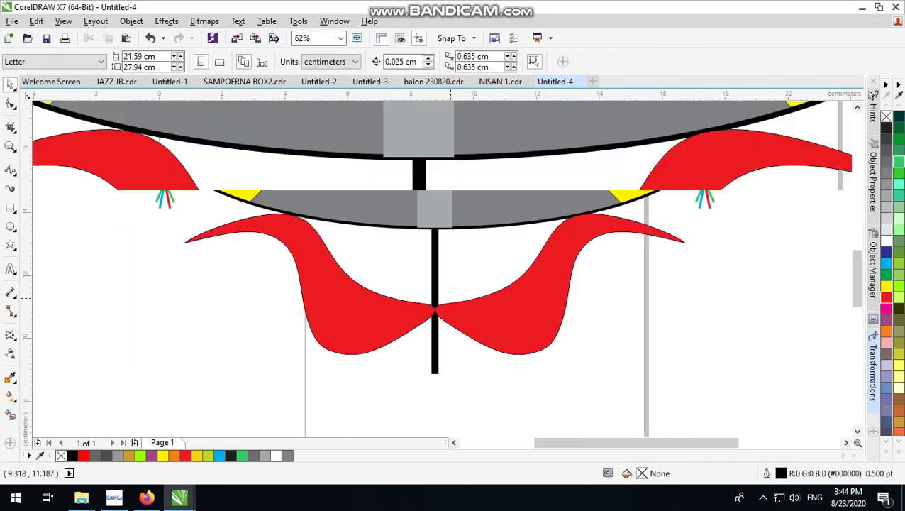
pyautogui.click(294, 217)
pyautogui.click(232, 257)
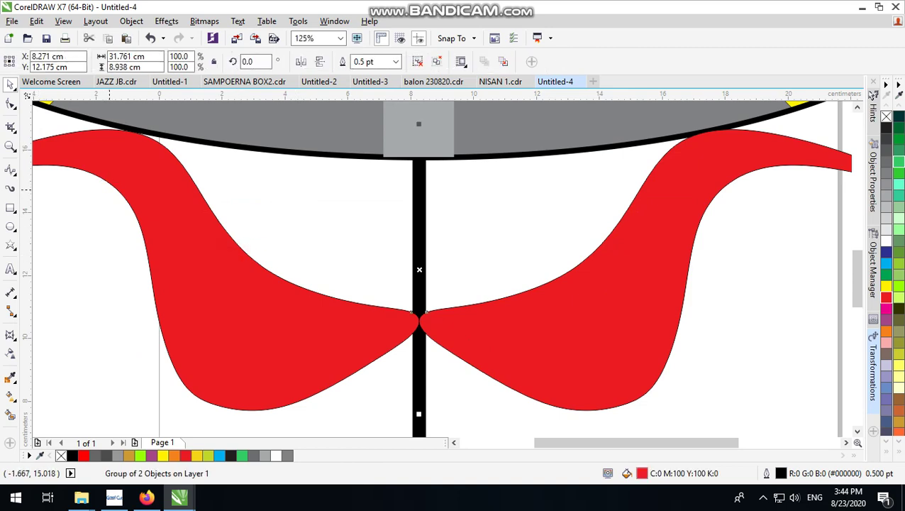
pyautogui.scroll(-2, 321, 287)
pyautogui.click(552, 303)
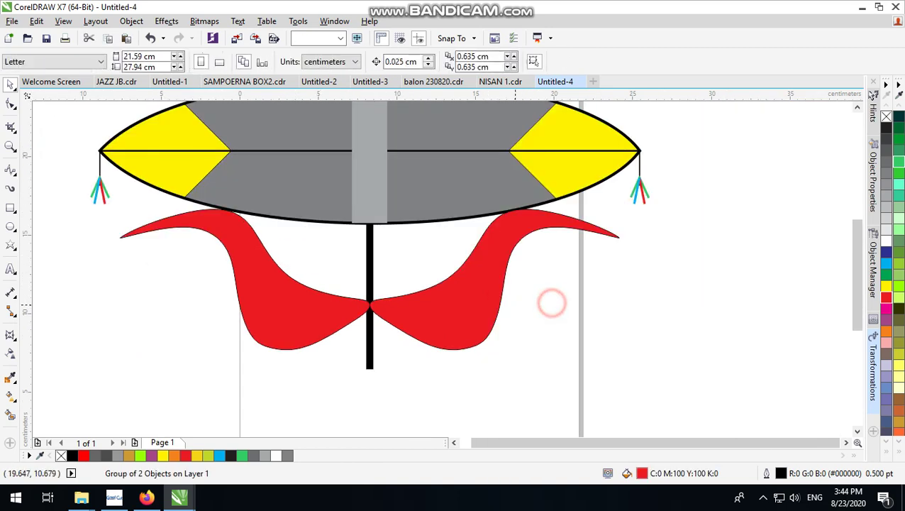
# Copy the hanging tassels from the main wing's tips onto the outer tips of both red tail wings.
pyautogui.click(495, 293)
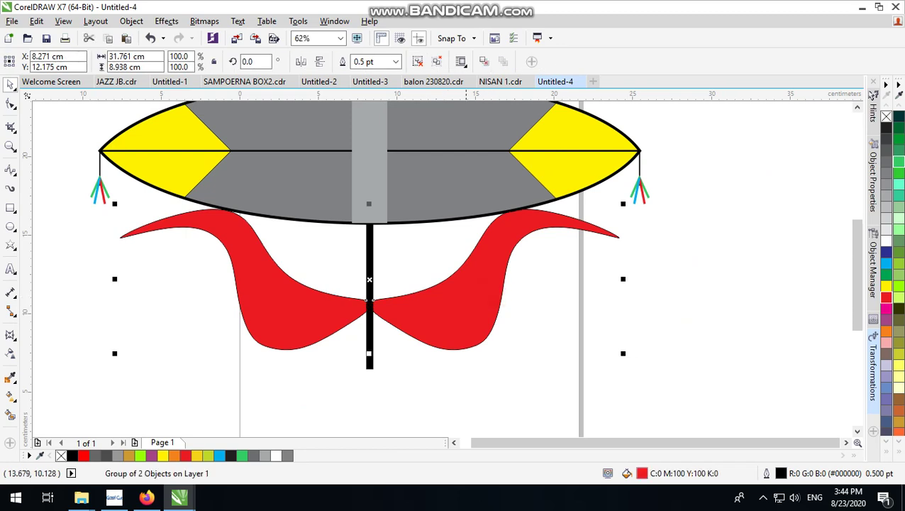
pyautogui.click(561, 268)
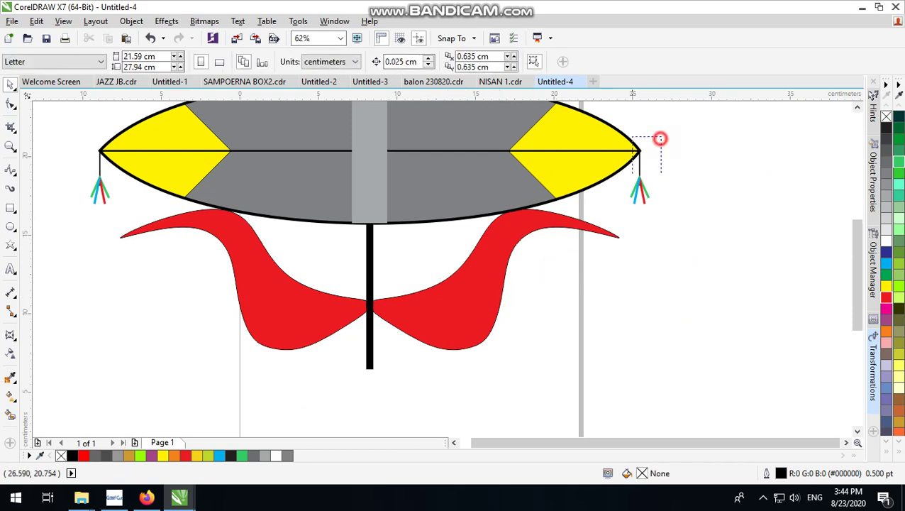
pyautogui.moveTo(660, 138); pyautogui.dragTo(120, 268)
pyautogui.rightClick(619, 266)
pyautogui.scroll(-2, 199, 319)
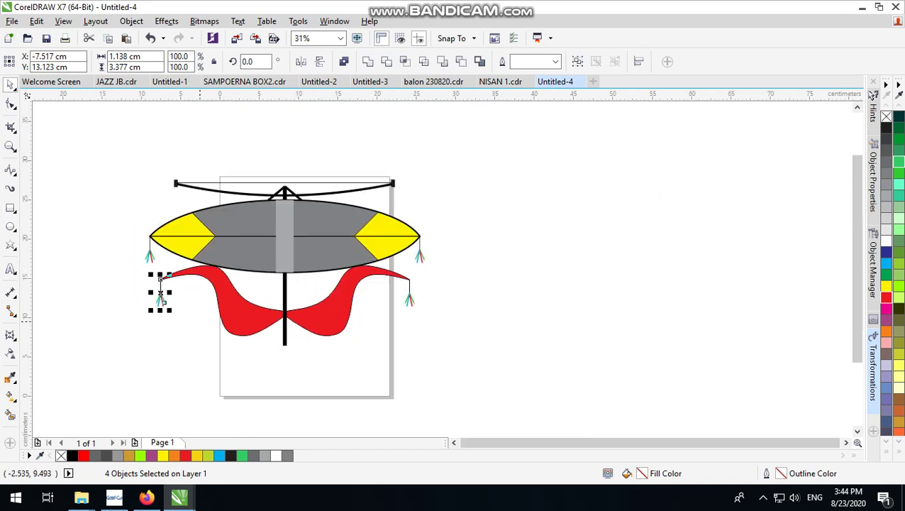
pyautogui.click(548, 245)
pyautogui.scroll(2, 229, 298)
pyautogui.scroll(-1, 229, 298)
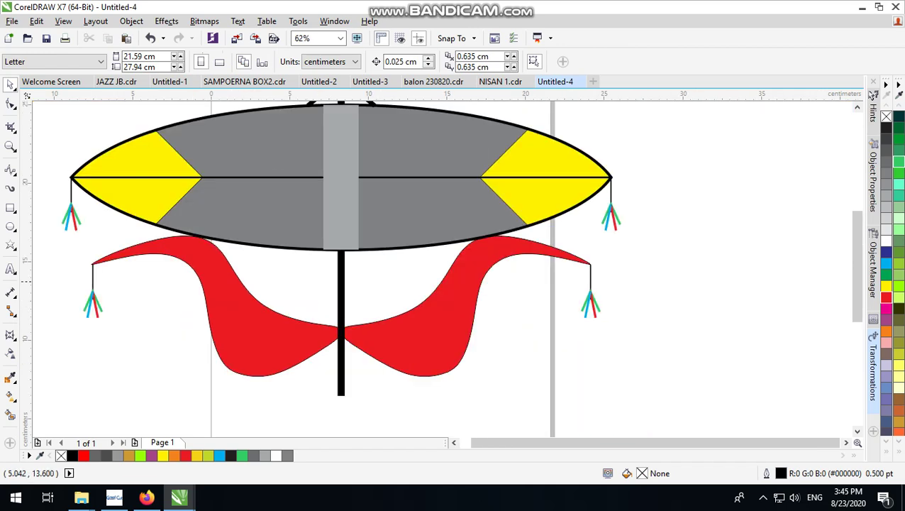
pyautogui.scroll(-1, 195, 334)
pyautogui.scroll(1, 269, 367)
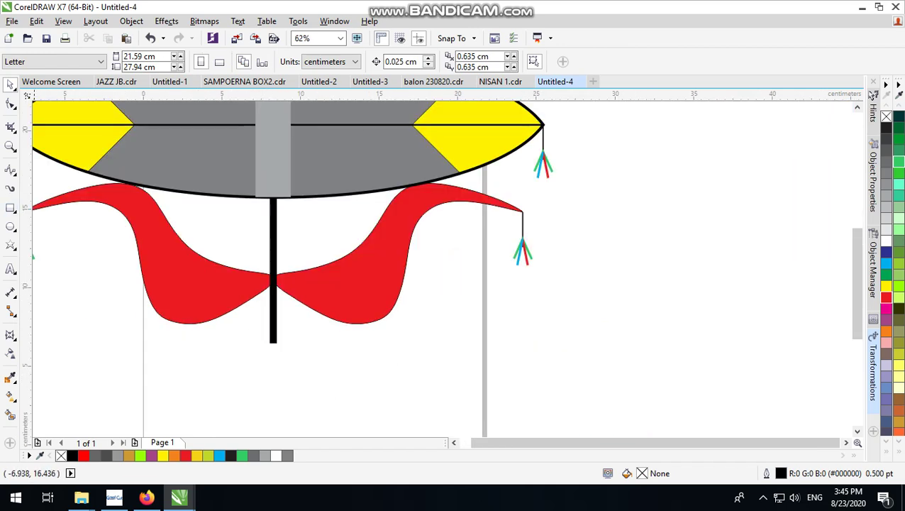
pyautogui.scroll(-1, 345, 366)
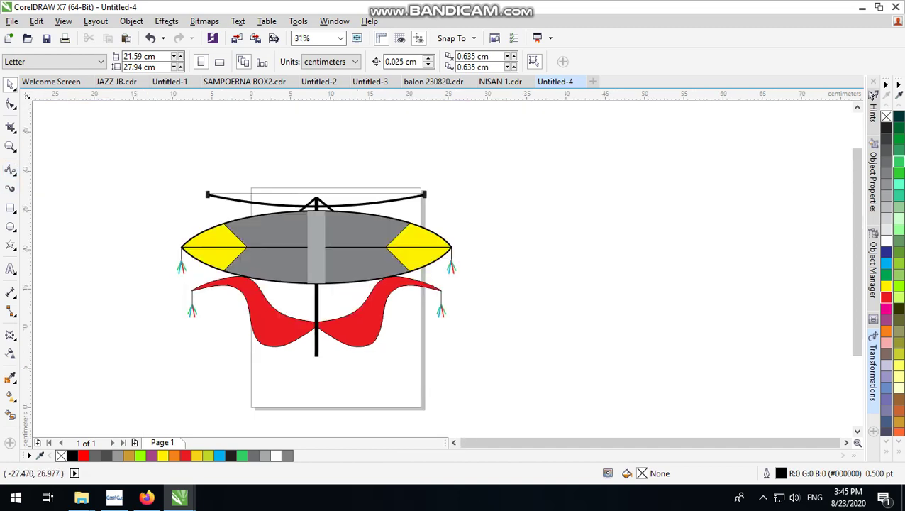
pyautogui.click(15, 176)
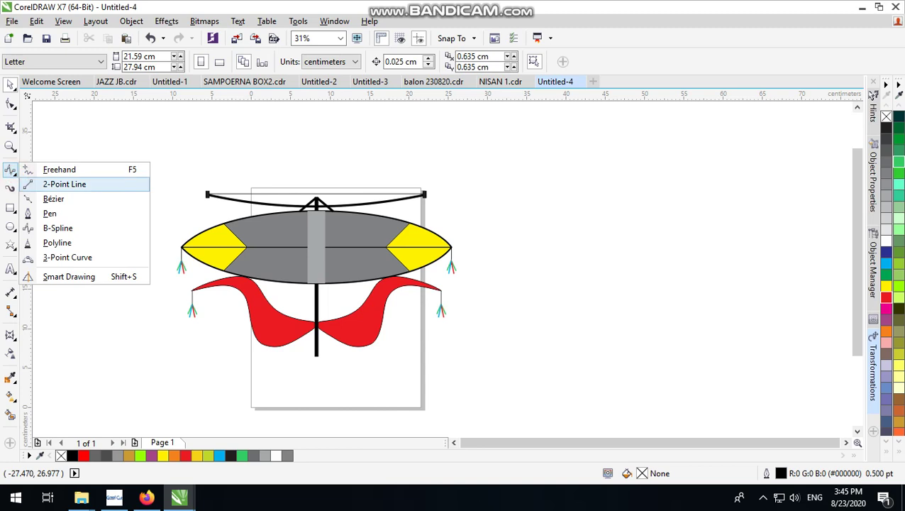
pyautogui.moveTo(10, 207)
pyautogui.click(15, 174)
pyautogui.click(15, 174)
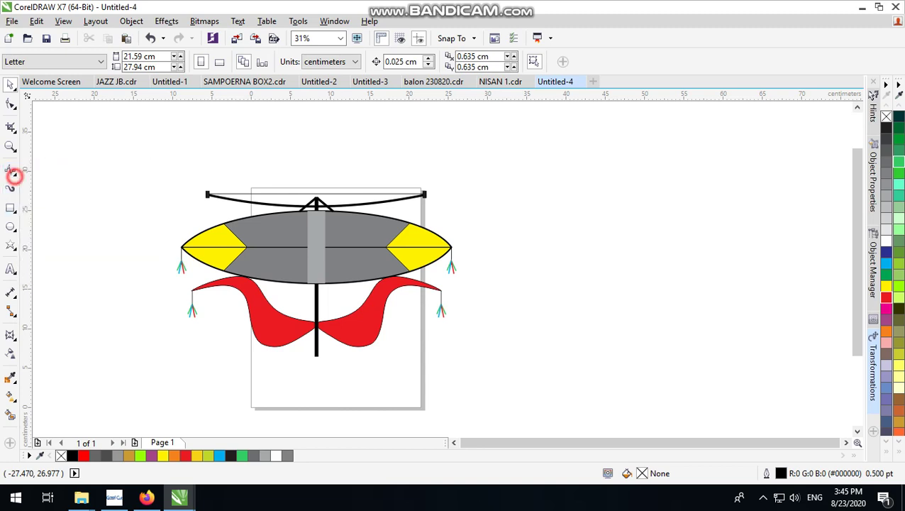
pyautogui.click(16, 173)
pyautogui.click(198, 115)
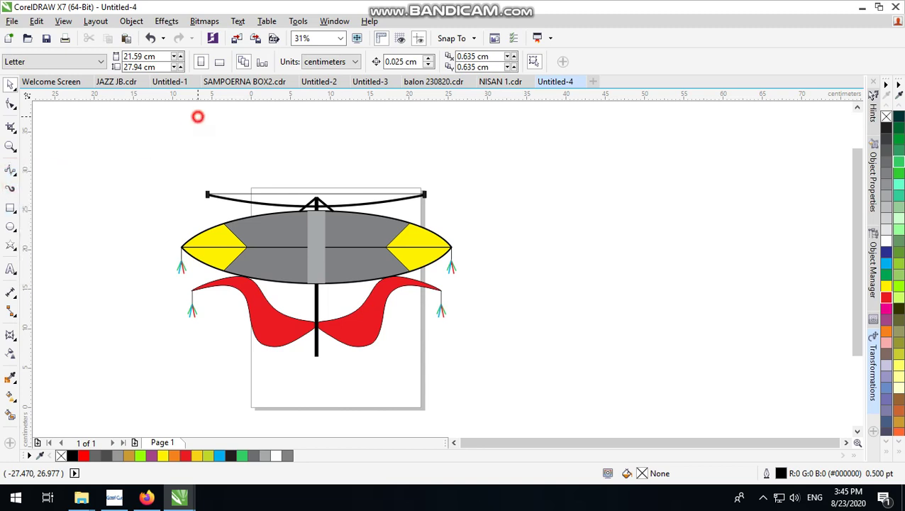
pyautogui.scroll(1, 312, 348)
pyautogui.scroll(1, 312, 366)
pyautogui.scroll(-1, 319, 358)
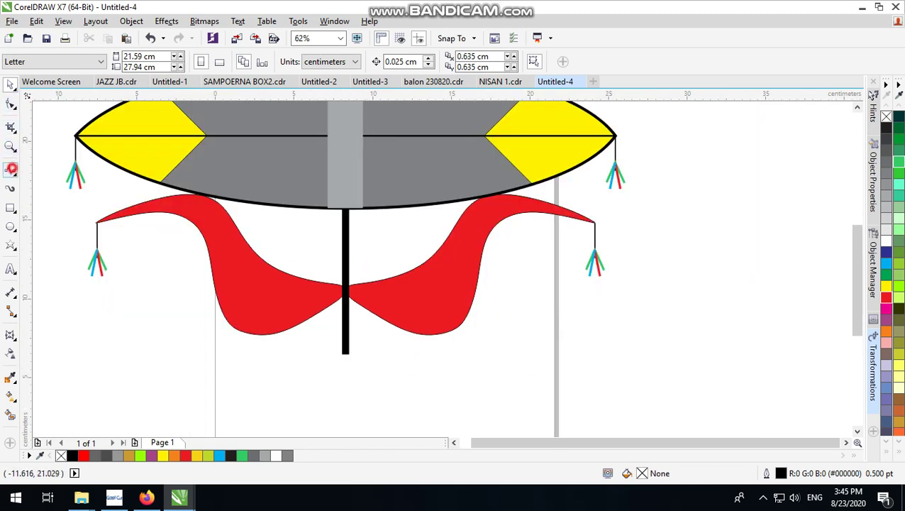
# Draw a B-spline fin outline about 7.6 by 4 cm from the pole, under the left red wing and back up along the pole.
pyautogui.click(11, 169)
pyautogui.scroll(1, 335, 289)
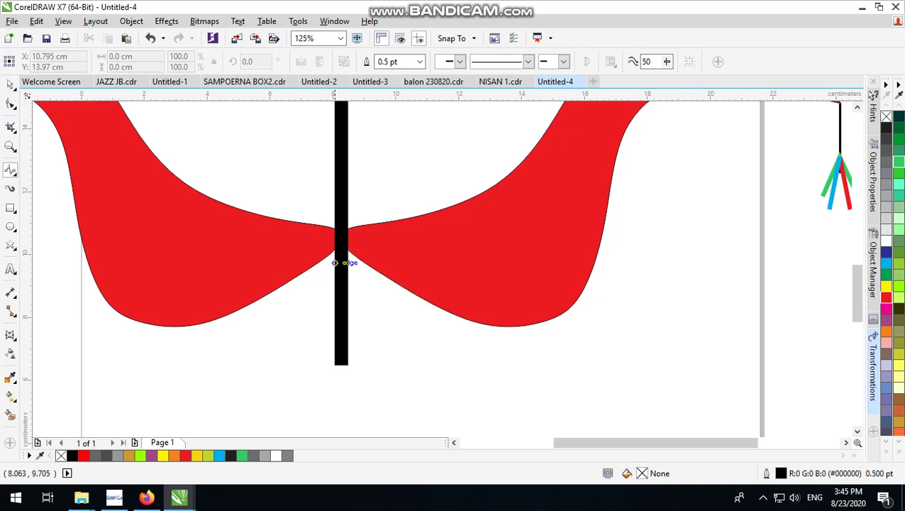
pyautogui.click(340, 243)
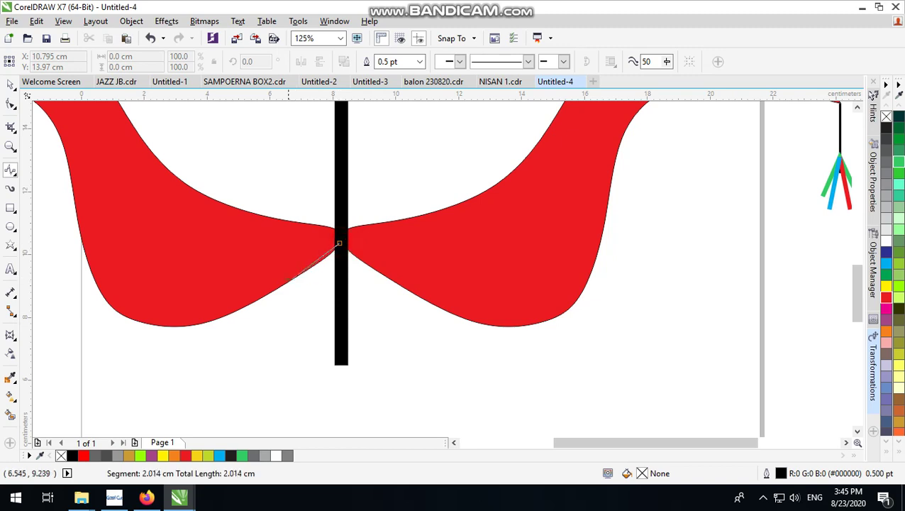
pyautogui.click(283, 285)
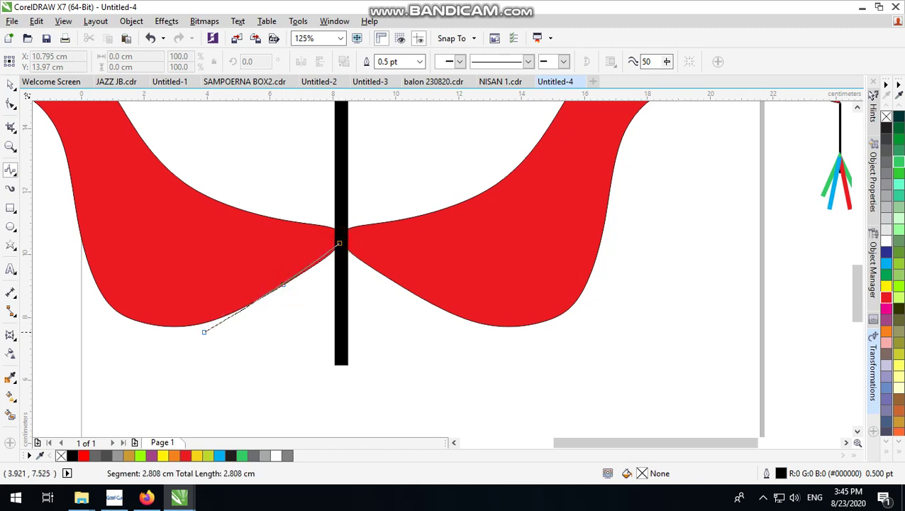
pyautogui.click(198, 334)
pyautogui.click(86, 353)
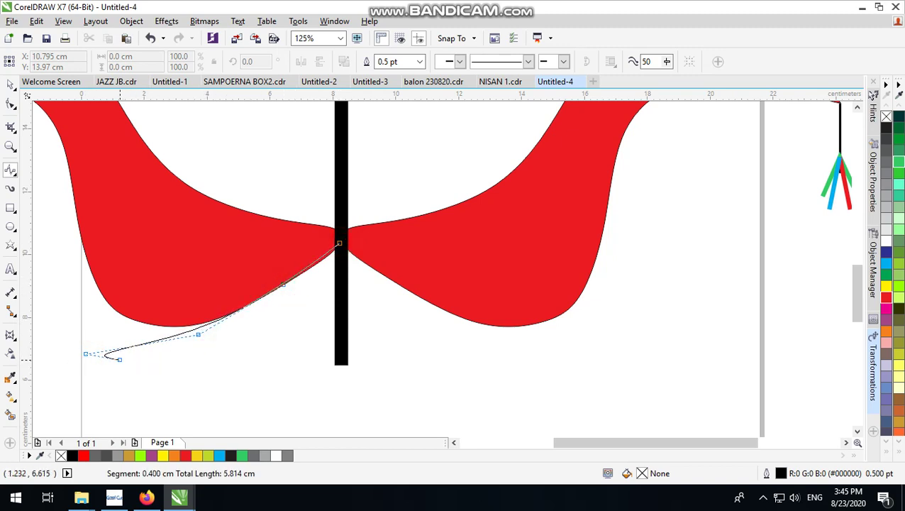
pyautogui.click(120, 360)
pyautogui.click(340, 360)
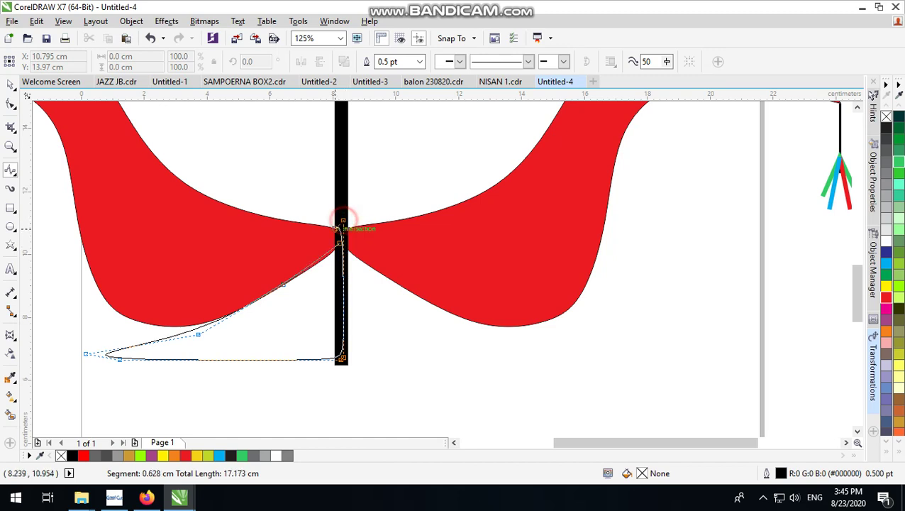
pyautogui.doubleClick(342, 222)
pyautogui.scroll(-1, 306, 276)
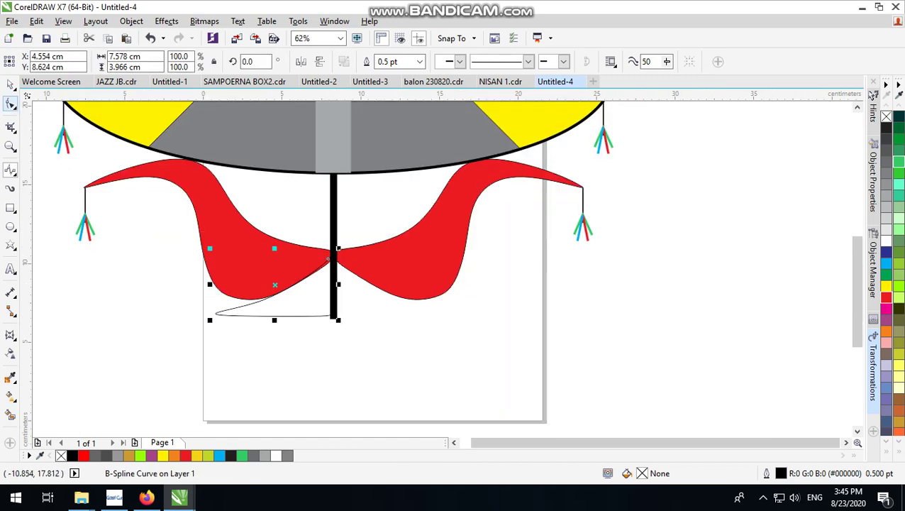
# Create a horizontally mirrored copy of the fin outline on the other side of the pole and group both outlines.
pyautogui.click(10, 84)
pyautogui.moveTo(210, 284); pyautogui.dragTo(487, 282)
pyautogui.keyDown('shift'); pyautogui.click(287, 307); pyautogui.keyUp('shift')
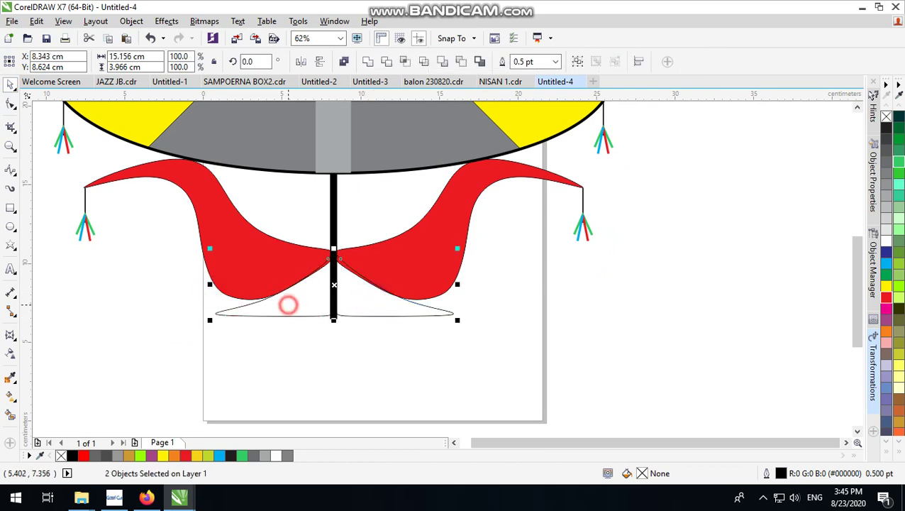
pyautogui.click(577, 62)
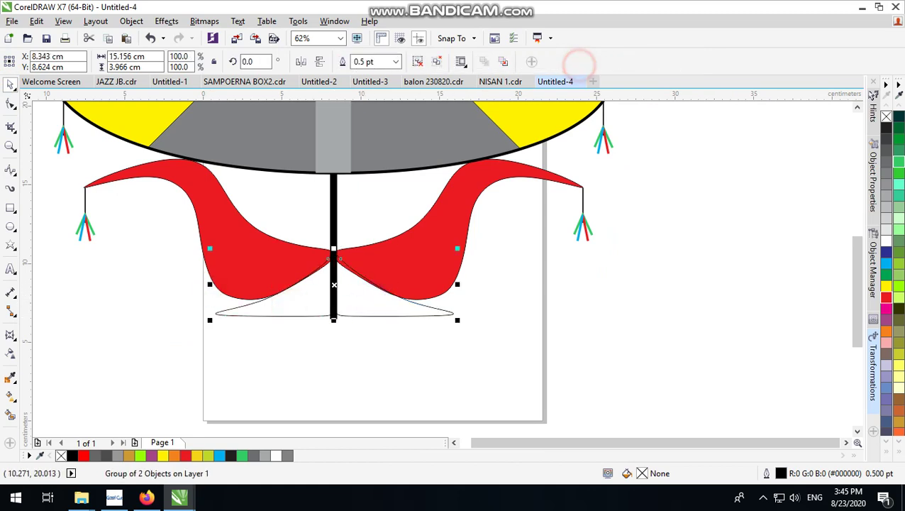
# Center the grouped fins horizontally on the black pole and fill them with green (C:100 M:0 Y:100 K:0).
pyautogui.keyDown('shift'); pyautogui.click(337, 200); pyautogui.keyUp('shift')
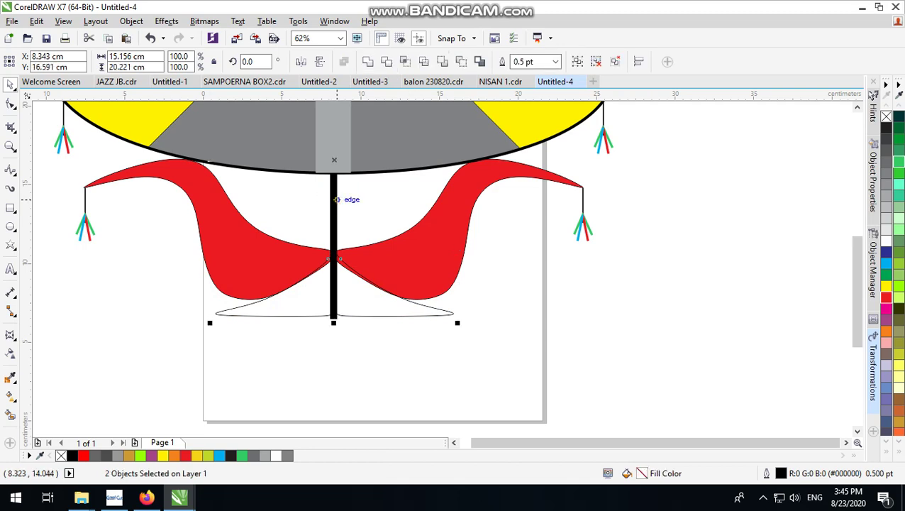
pyautogui.click(517, 301)
pyautogui.click(404, 306)
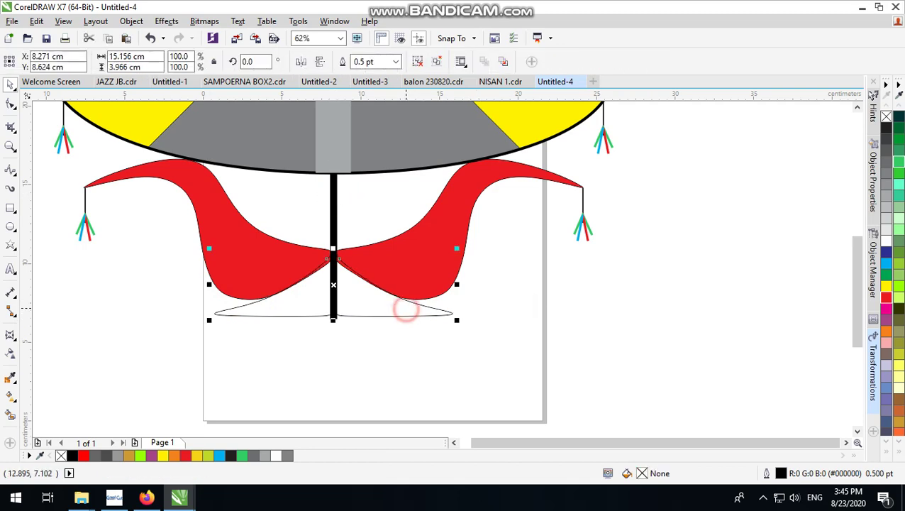
pyautogui.click(887, 274)
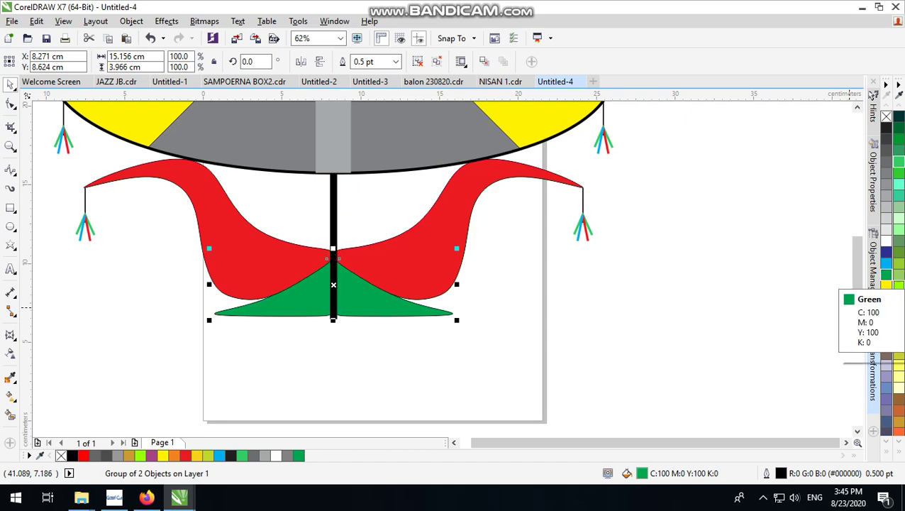
pyautogui.click(517, 303)
pyautogui.scroll(-1, 451, 376)
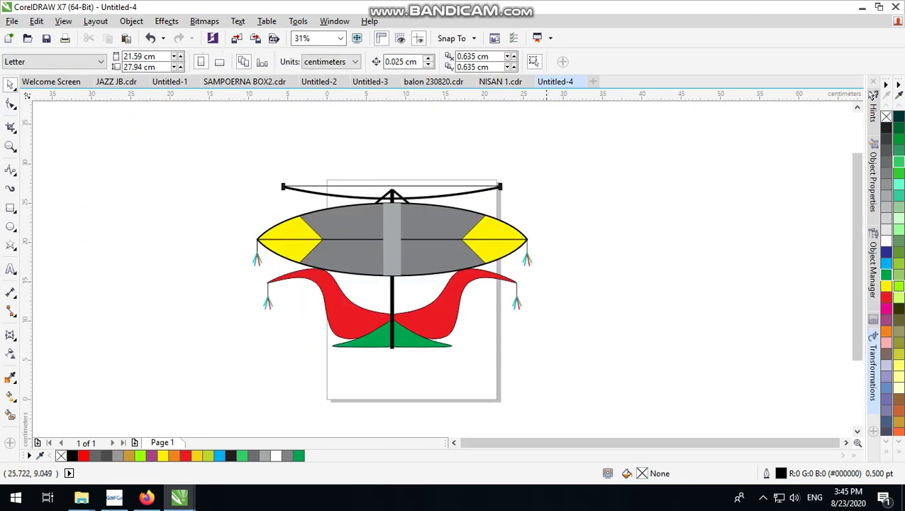
# Draw a five-pointed star about 3.7 cm high beside the pole, between the main wing and the left red tail wing.
pyautogui.click(550, 315)
pyautogui.scroll(1, 423, 308)
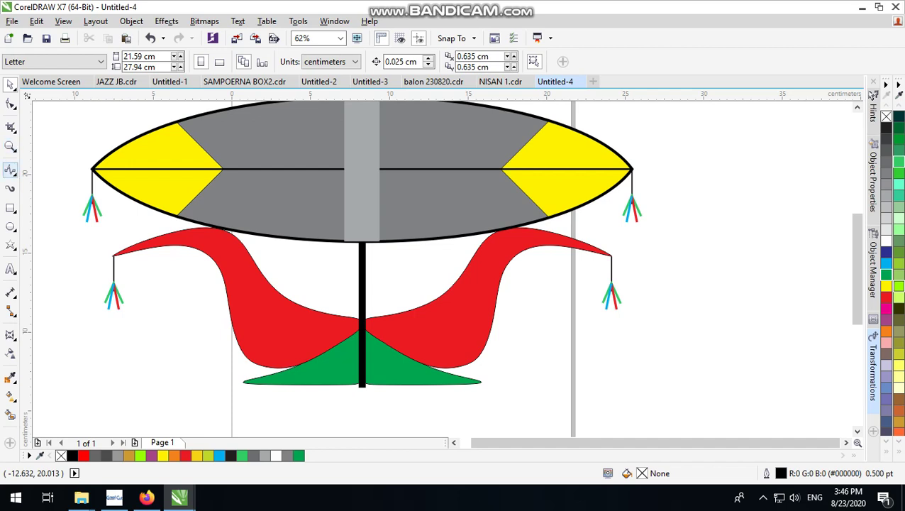
pyautogui.click(14, 174)
pyautogui.click(9, 207)
pyautogui.click(10, 245)
pyautogui.click(50, 258)
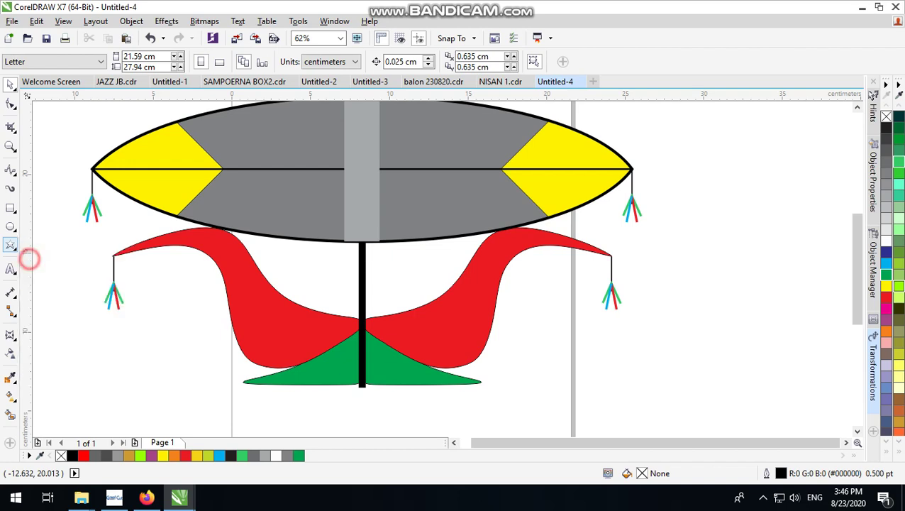
pyautogui.scroll(2, 296, 266)
pyautogui.moveTo(291, 241); pyautogui.dragTo(413, 348)
# Place a copy of the star at the same height on the other side of the pole.
pyautogui.click(10, 85)
pyautogui.moveTo(350, 287); pyautogui.dragTo(439, 281)
pyautogui.scroll(-2, 346, 281)
pyautogui.rightClick(439, 282)
pyautogui.scroll(1, 378, 288)
# Group the two stars and align the group to the horizontal center of the black pole.
pyautogui.keyDown('shift'); pyautogui.click(342, 261); pyautogui.keyUp('shift')
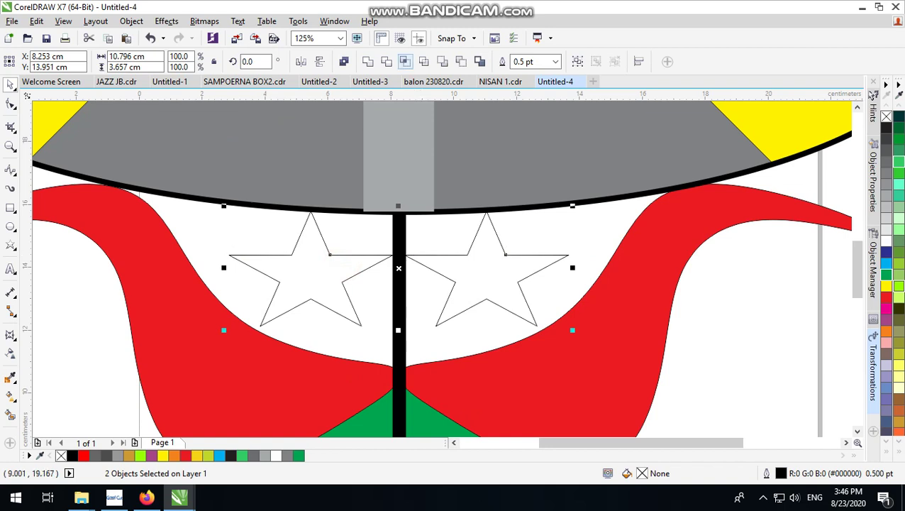
pyautogui.click(579, 63)
pyautogui.keyDown('shift'); pyautogui.click(398, 349); pyautogui.keyUp('shift')
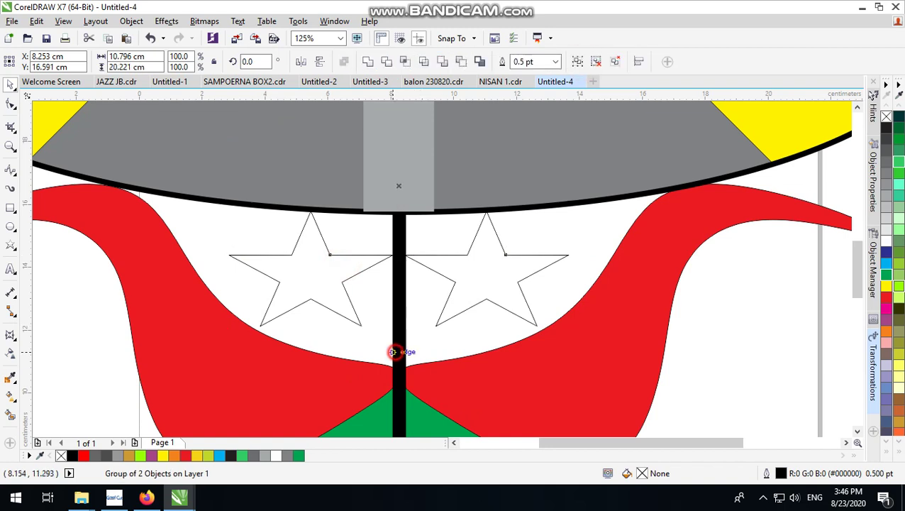
pyautogui.scroll(-2, 393, 351)
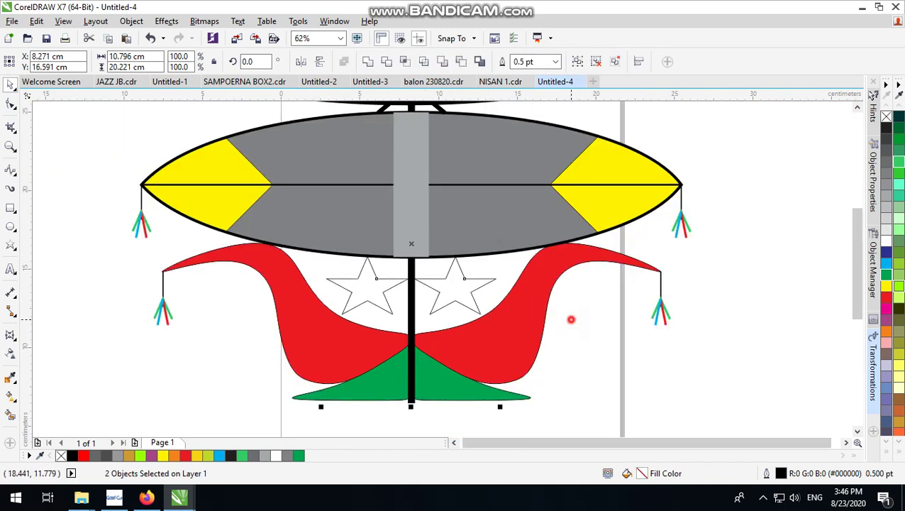
# Set the outline width of the red tail wings and the green fins to 4.0 pt.
pyautogui.click(537, 303)
pyautogui.click(157, 312)
pyautogui.click(396, 62)
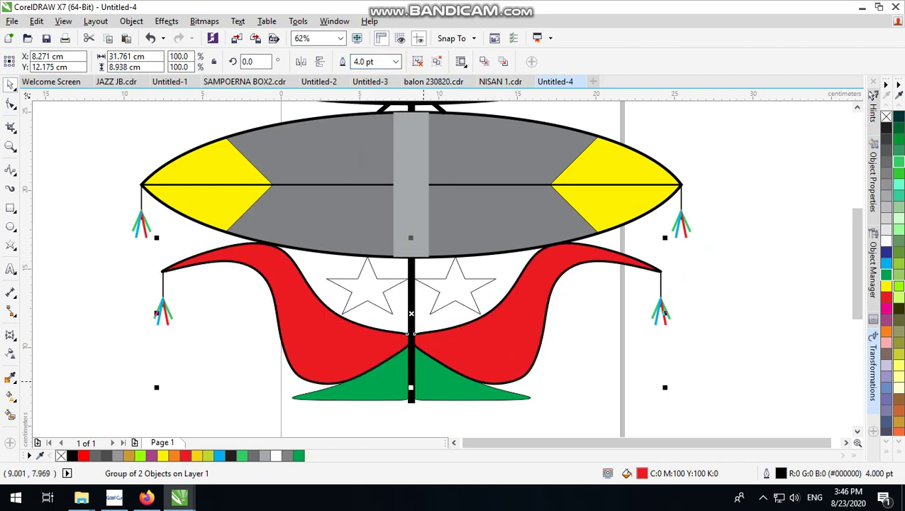
pyautogui.click(458, 376)
pyautogui.click(395, 62)
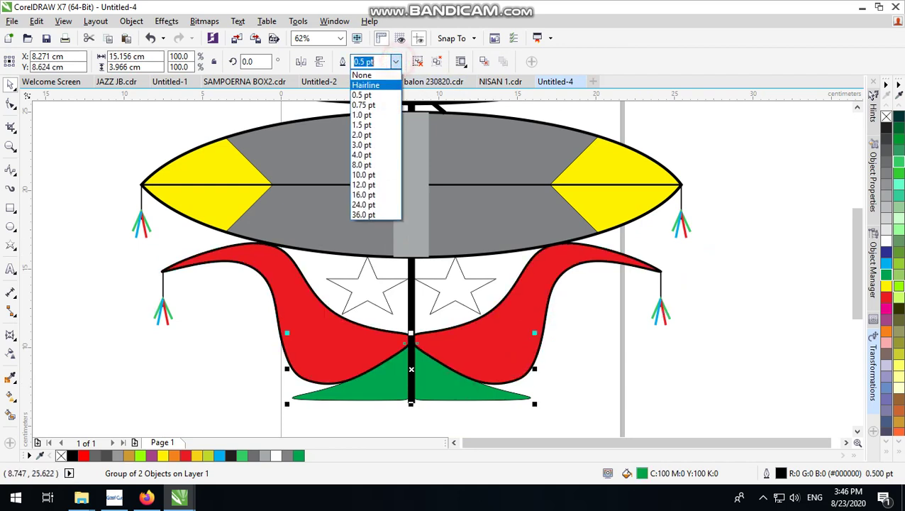
pyautogui.click(381, 150)
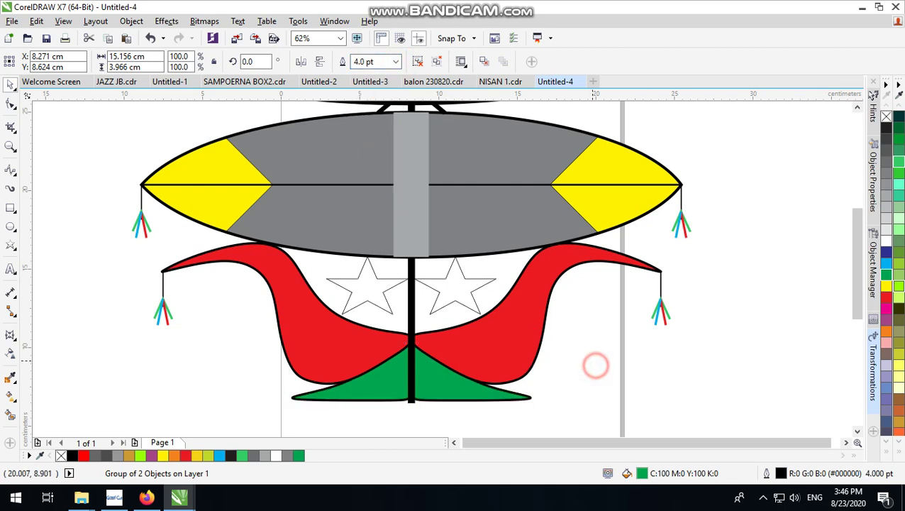
# Set the outline width of the two grouped stars to 4.0 pt.
pyautogui.click(461, 281)
pyautogui.scroll(-1, 338, 247)
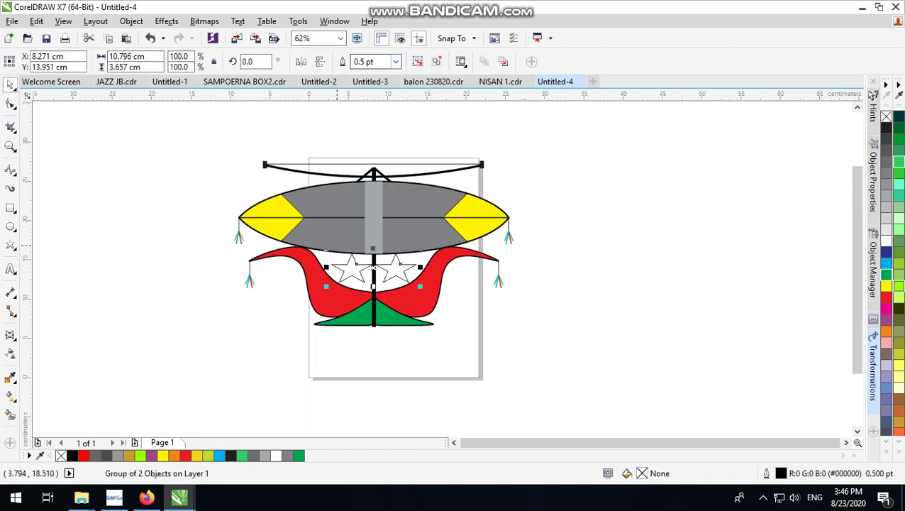
pyautogui.click(395, 61)
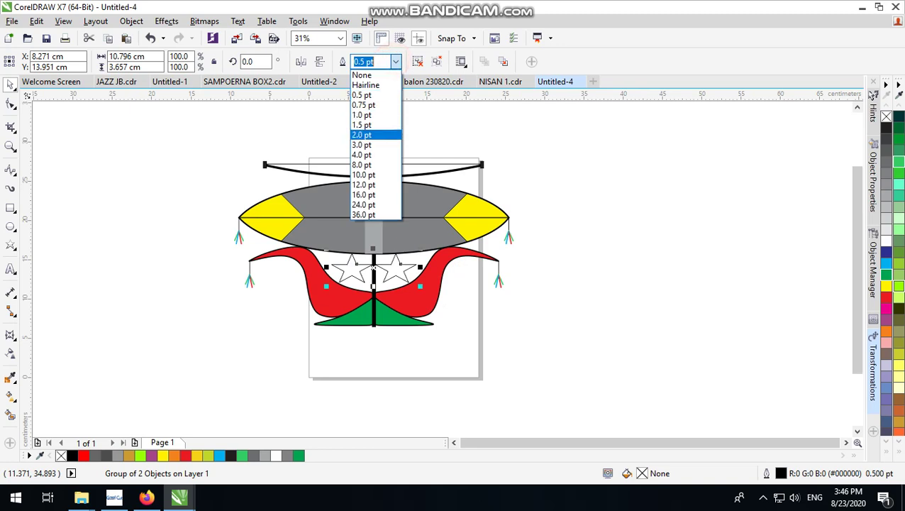
pyautogui.click(378, 153)
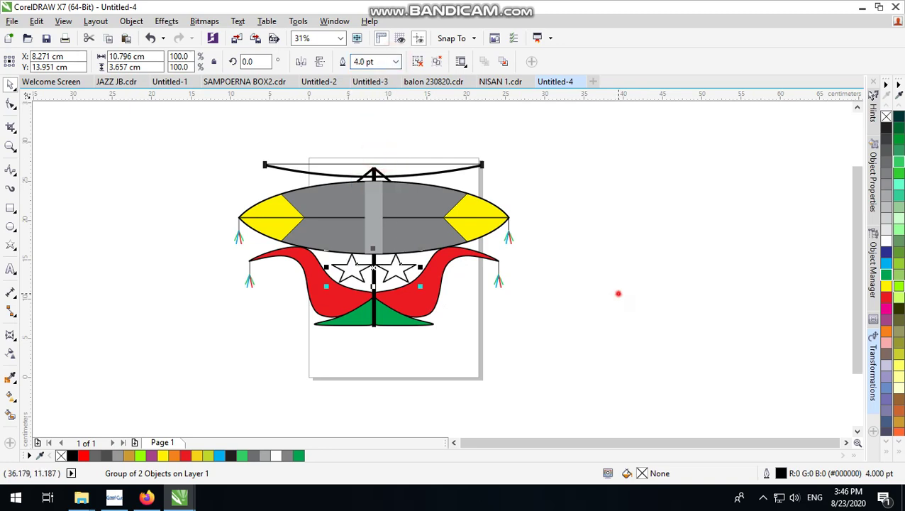
pyautogui.click(616, 293)
# Fill both stars with light blue, replacing a green trial fill.
pyautogui.click(393, 268)
pyautogui.click(886, 274)
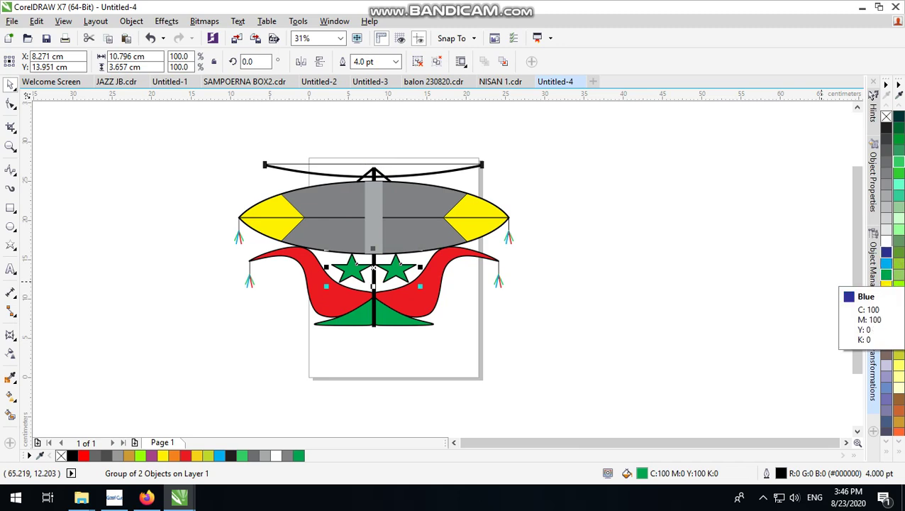
pyautogui.click(886, 264)
pyautogui.click(540, 283)
pyautogui.scroll(2, 409, 302)
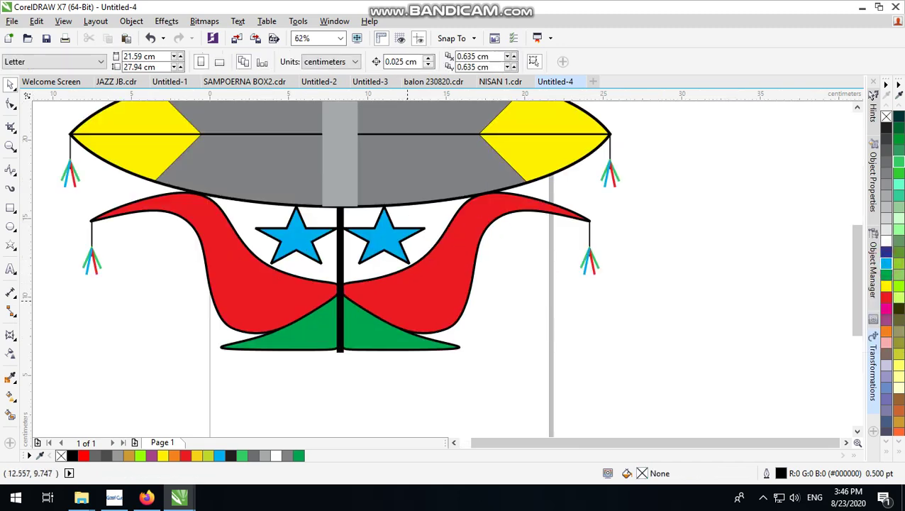
# Draw a circle about 3.65 cm in diameter beneath the curve of the left red tail wing.
pyautogui.scroll(-3, 454, 305)
pyautogui.scroll(2, 460, 254)
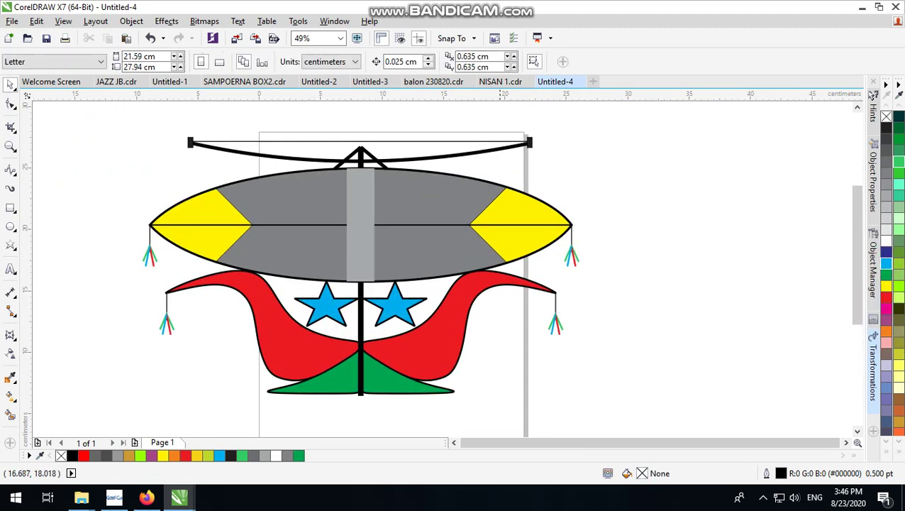
pyautogui.click(648, 244)
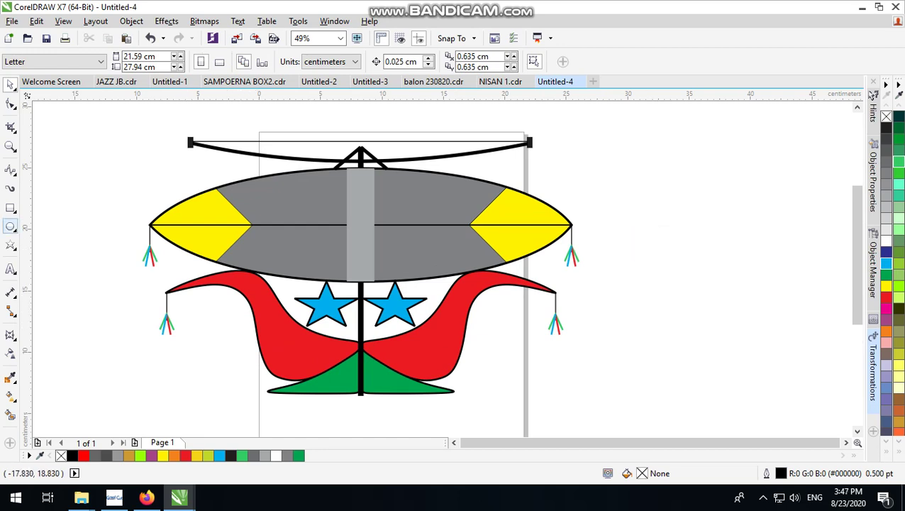
pyautogui.click(10, 227)
pyautogui.scroll(2, 269, 347)
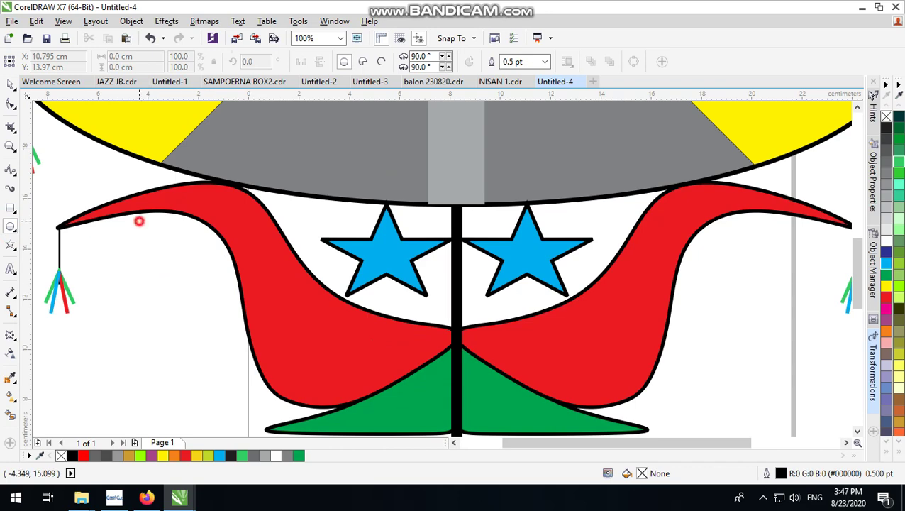
pyautogui.moveTo(139, 221); pyautogui.dragTo(231, 314)
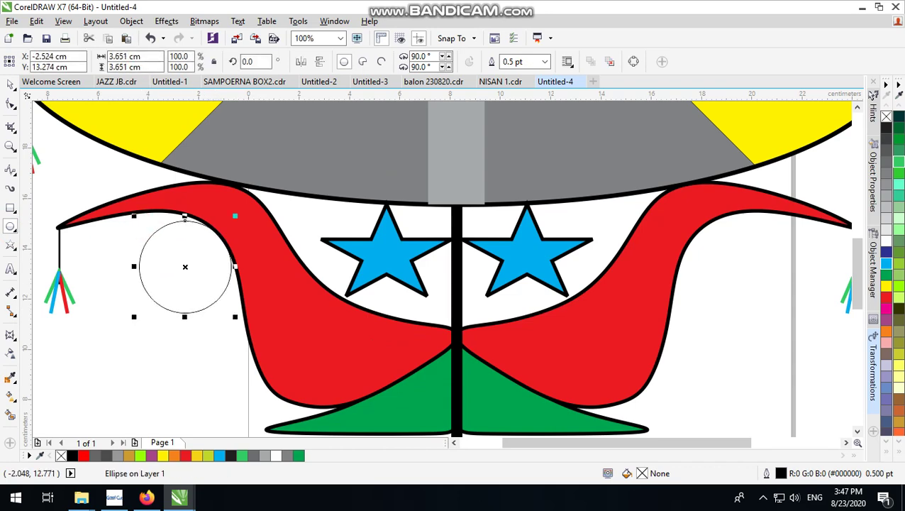
# Copy the circle horizontally to the matching spot beneath the curve of the right red tail wing.
pyautogui.scroll(1, 203, 261)
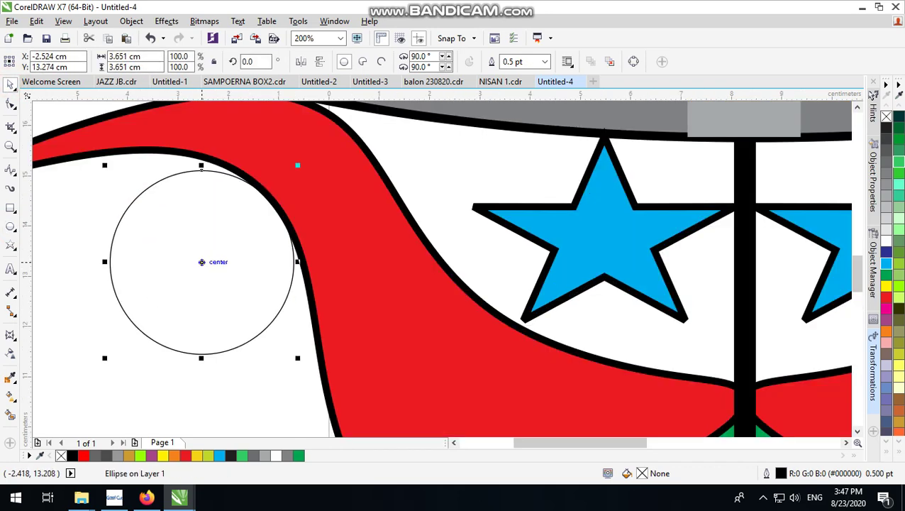
pyautogui.scroll(-2, 204, 262)
pyautogui.scroll(1, 206, 263)
pyautogui.moveTo(206, 263); pyautogui.dragTo(749, 265)
pyautogui.scroll(-2, 343, 318)
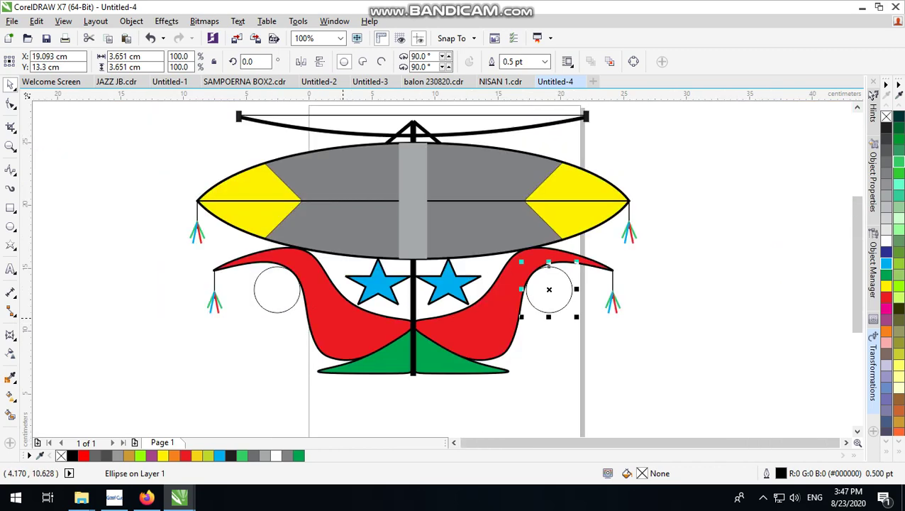
pyautogui.click(615, 343)
# Create a concentric scaled-down copy of the right circle, about 1.62 cm in diameter.
pyautogui.click(550, 296)
pyautogui.scroll(1, 578, 281)
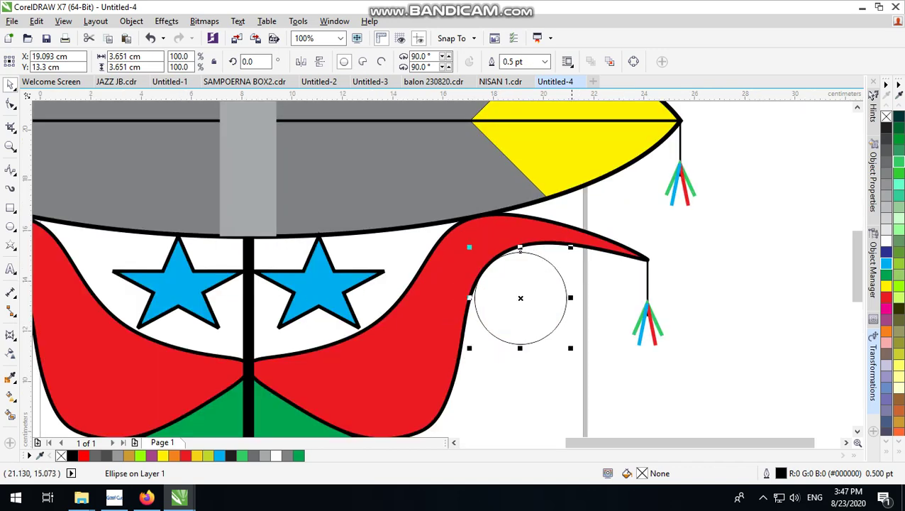
pyautogui.moveTo(573, 247); pyautogui.dragTo(547, 244)
pyautogui.rightClick(548, 243)
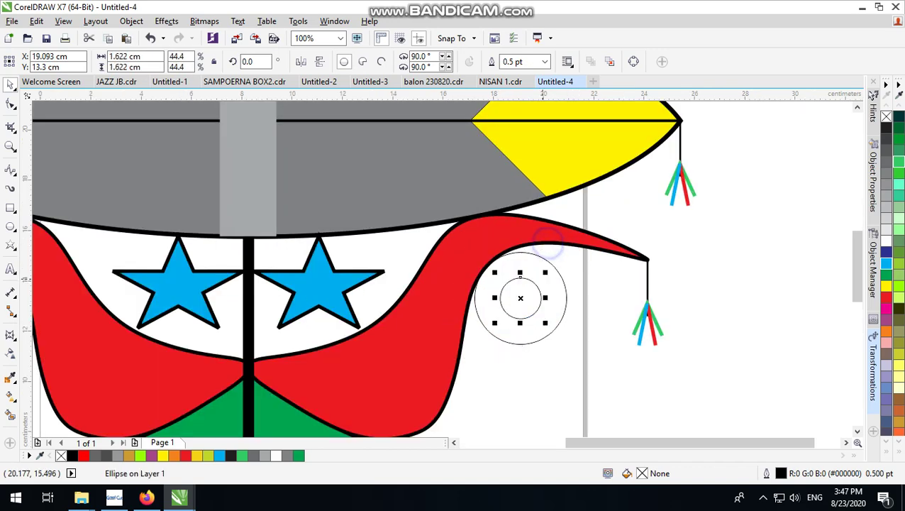
# Create another concentric copy inside the small circle, about 1.27 cm in diameter.
pyautogui.scroll(-1, 536, 344)
pyautogui.click(562, 363)
pyautogui.scroll(1, 528, 328)
pyautogui.click(542, 315)
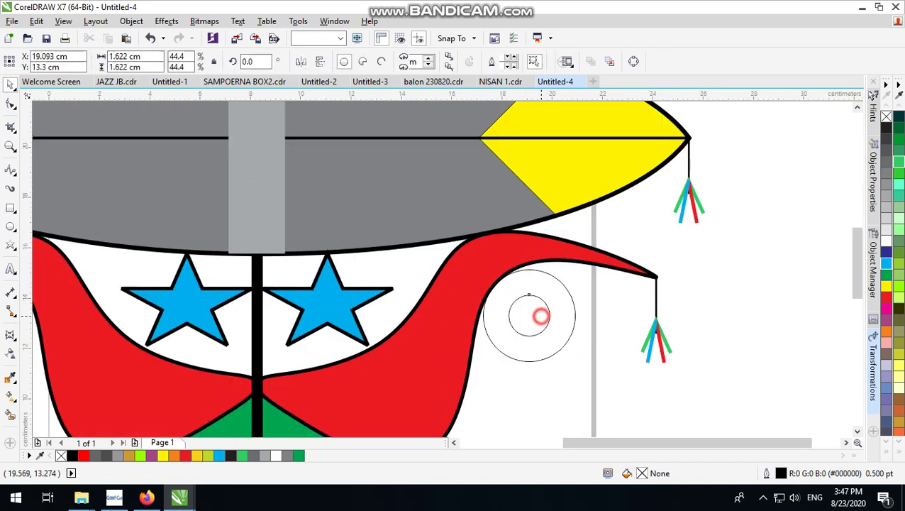
pyautogui.scroll(1, 545, 313)
pyautogui.moveTo(558, 270); pyautogui.dragTo(551, 265)
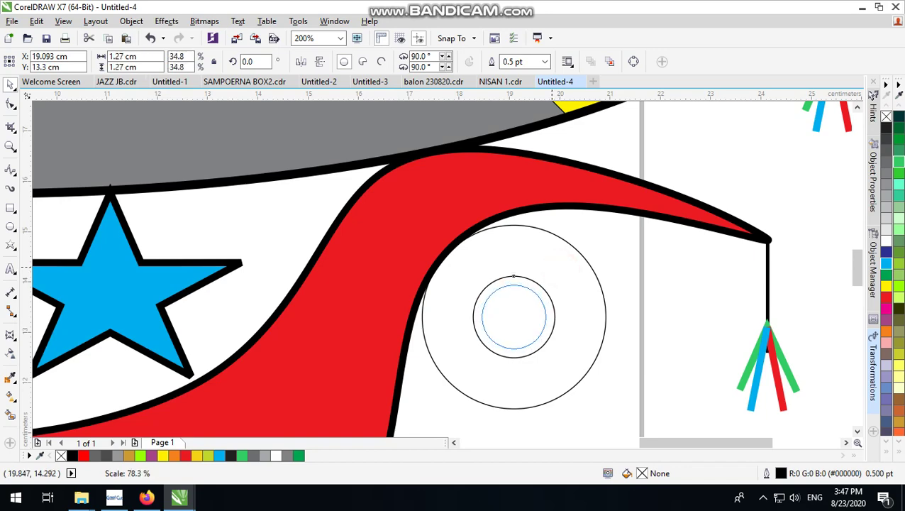
pyautogui.rightClick(551, 265)
pyautogui.scroll(-1, 518, 330)
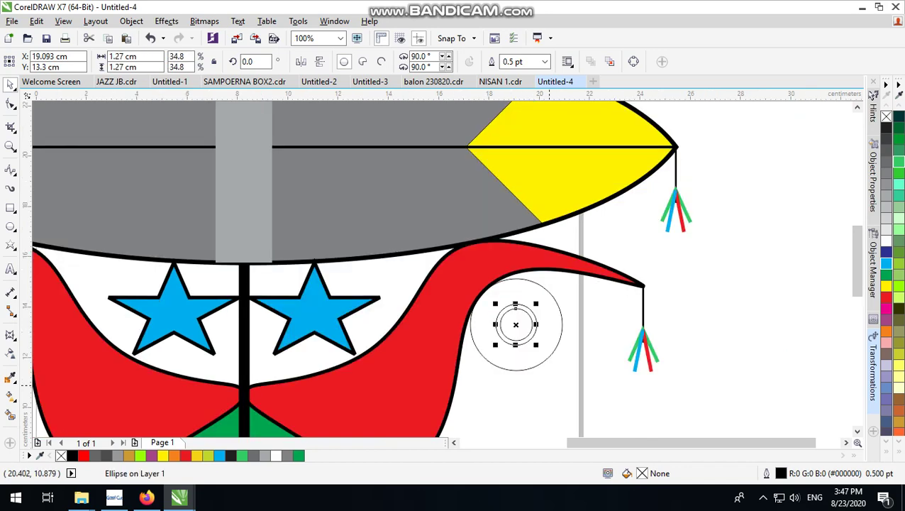
# Set the outline width of all three concentric circles to 4.0 pt.
pyautogui.scroll(1, 549, 386)
pyautogui.moveTo(593, 406); pyautogui.dragTo(386, 167)
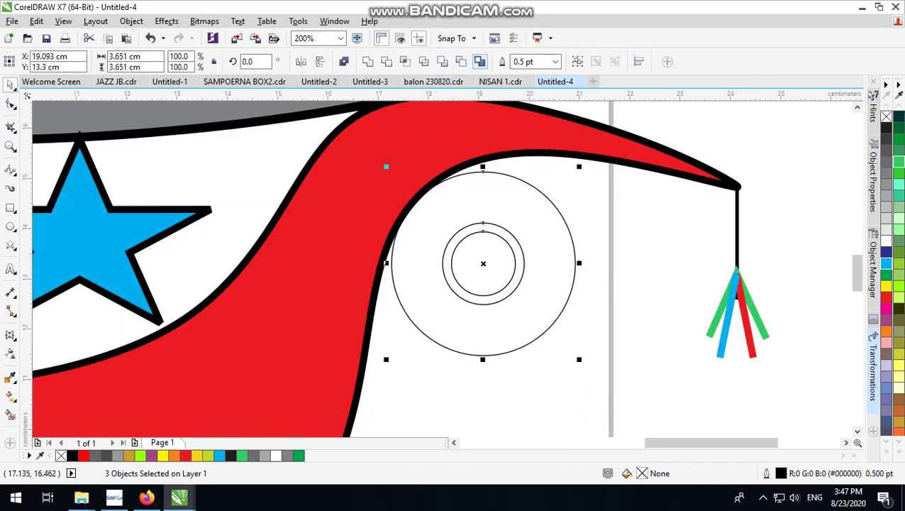
pyautogui.click(556, 62)
pyautogui.click(547, 153)
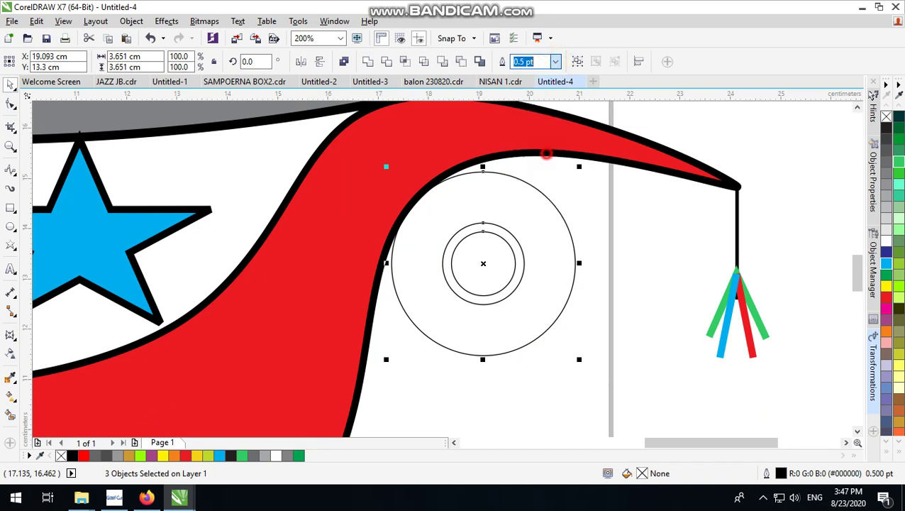
pyautogui.click(606, 273)
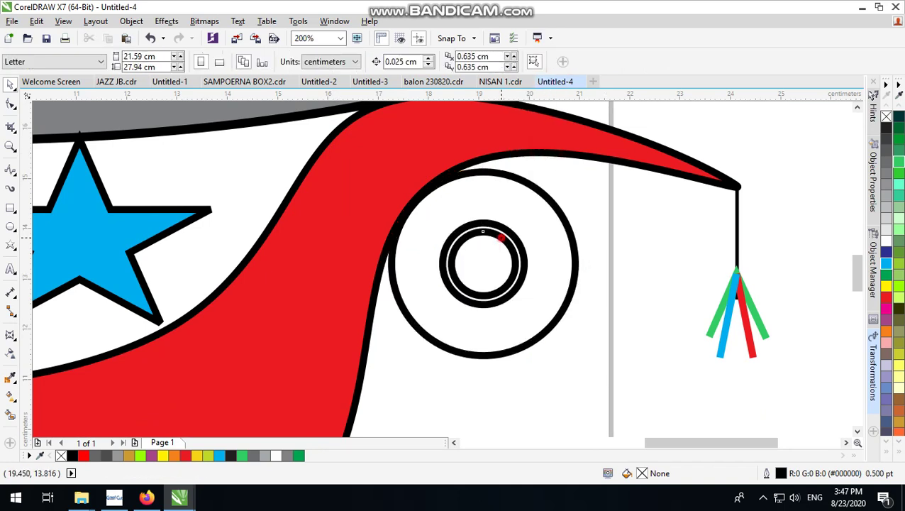
# Shrink the innermost circle about its center to about 1.04 cm in diameter.
pyautogui.click(500, 237)
pyautogui.moveTo(520, 226); pyautogui.dragTo(509, 236)
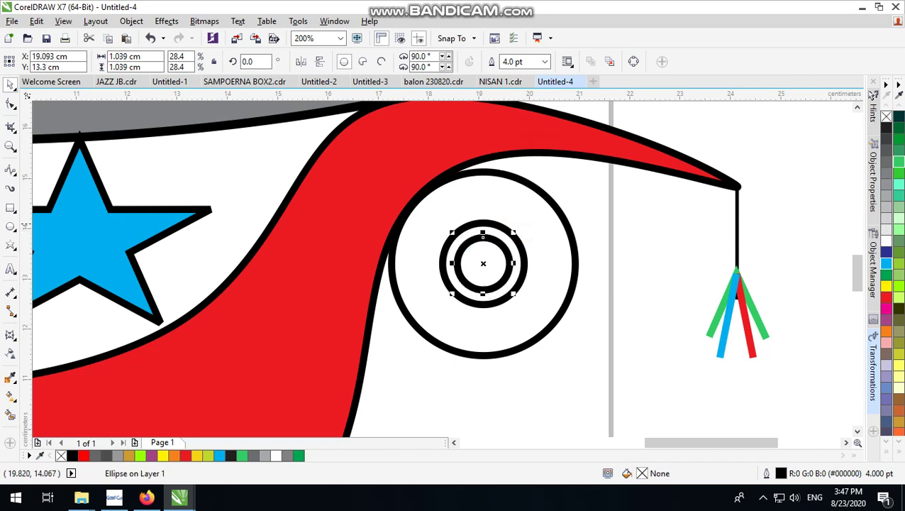
pyautogui.click(594, 220)
# Combine the outer and middle circles into one ring and fill it with light blue.
pyautogui.scroll(-2, 514, 266)
pyautogui.scroll(1, 520, 261)
pyautogui.click(520, 261)
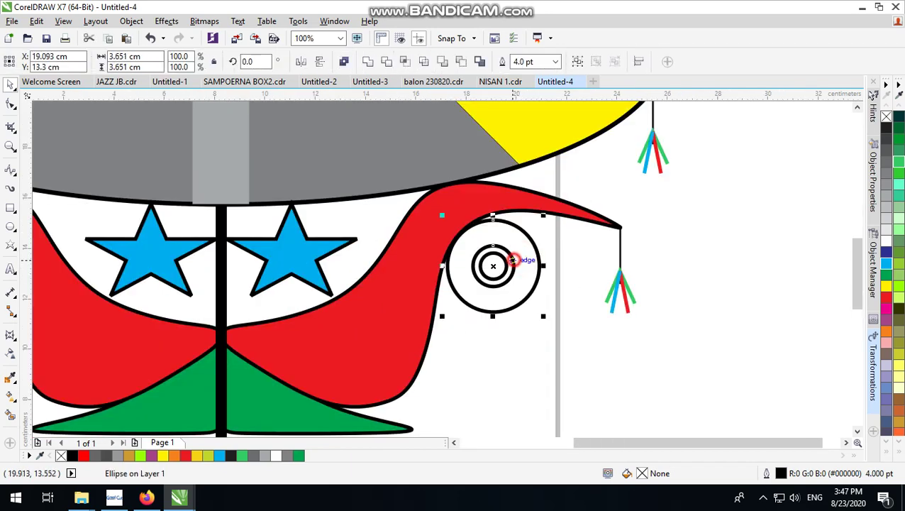
pyautogui.keyDown('shift'); pyautogui.click(520, 259); pyautogui.keyUp('shift')
pyautogui.click(343, 61)
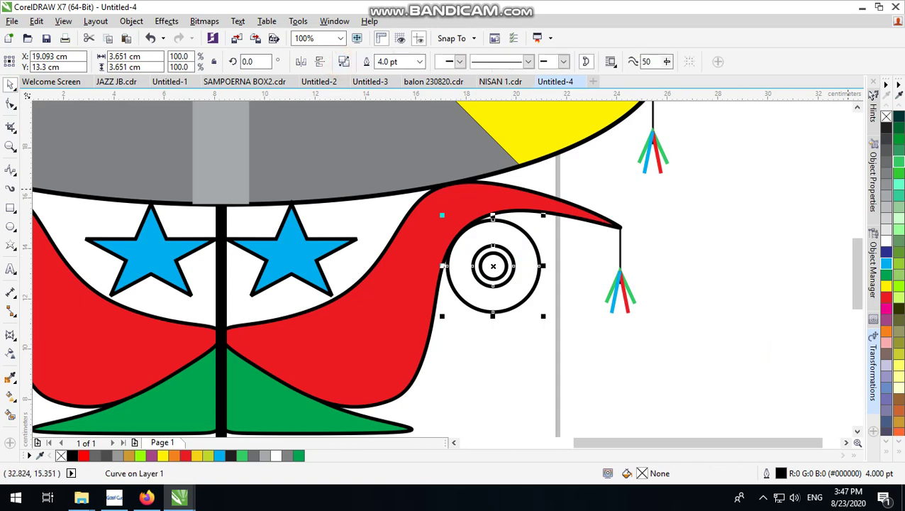
pyautogui.click(886, 263)
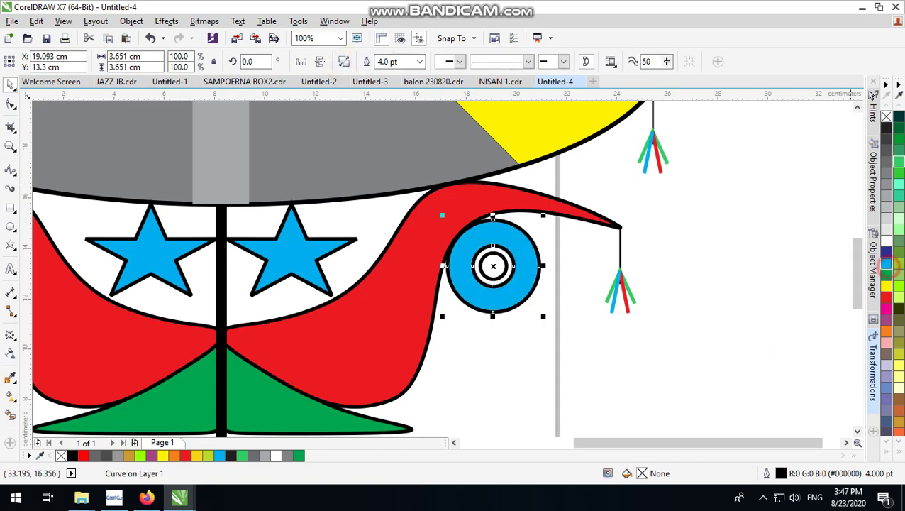
pyautogui.scroll(-1, 514, 312)
pyautogui.click(541, 323)
# Fill the innermost circle with red.
pyautogui.scroll(1, 502, 292)
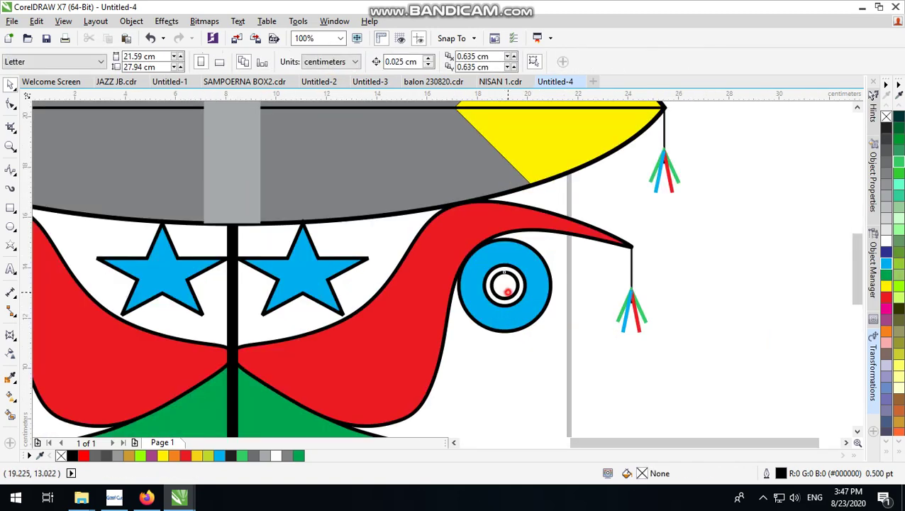
pyautogui.click(503, 289)
pyautogui.click(886, 298)
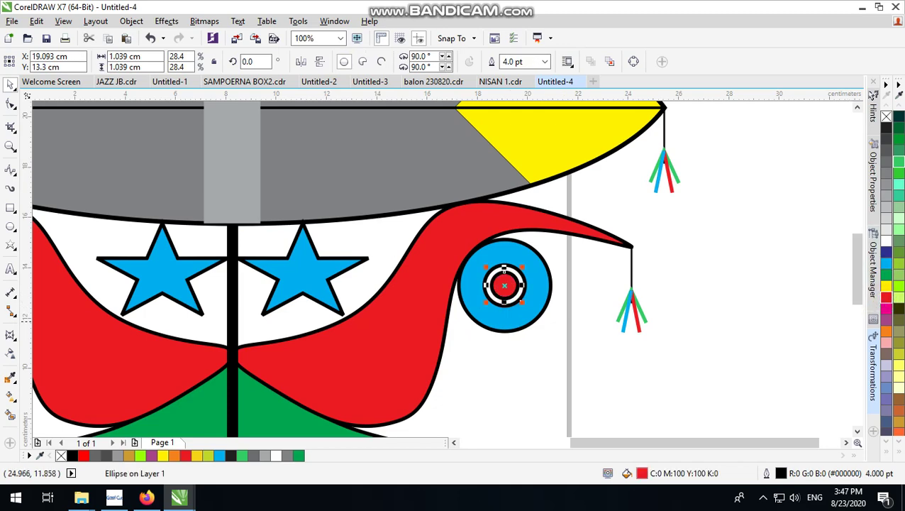
pyautogui.click(606, 307)
# Delete the plain unfilled circle beneath the left red tail wing.
pyautogui.scroll(-1, 606, 307)
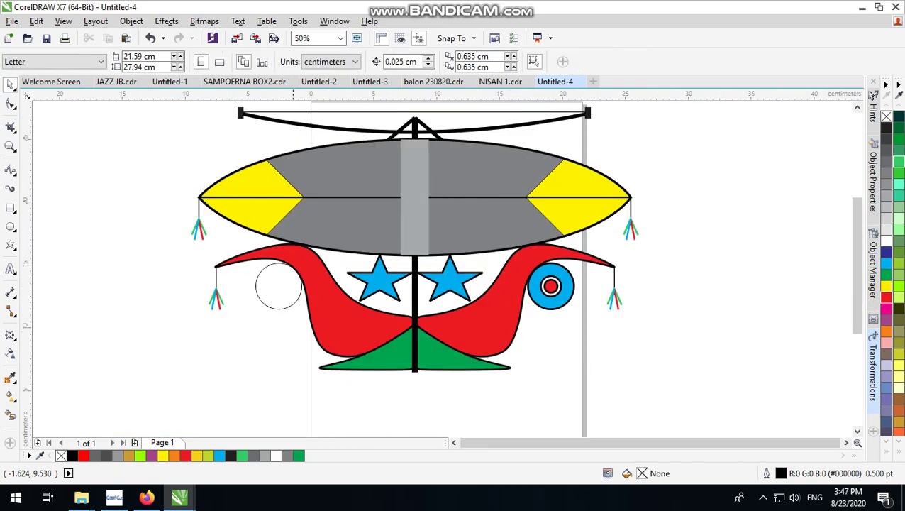
pyautogui.moveTo(309, 340); pyautogui.dragTo(243, 241)
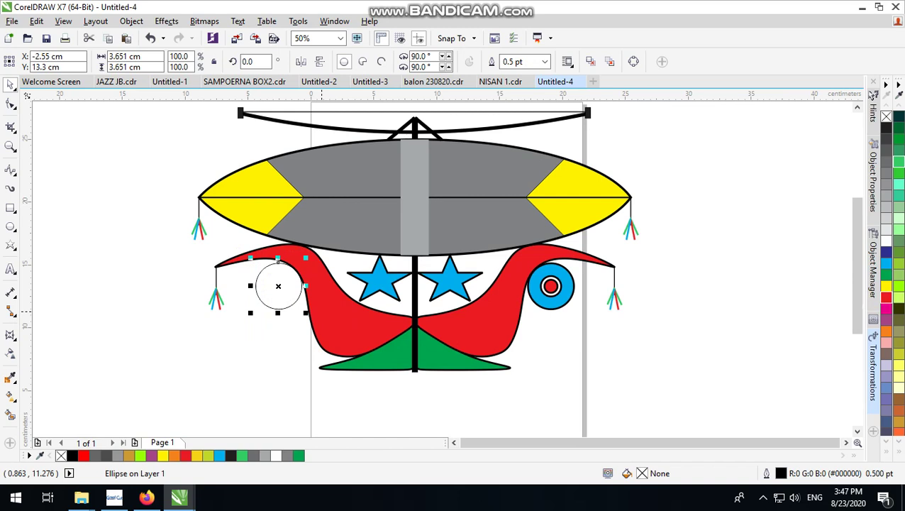
pyautogui.press('Delete')
# Copy the finished blue and red wheel to the matching spot beneath the left red tail wing.
pyautogui.moveTo(584, 339); pyautogui.dragTo(513, 234)
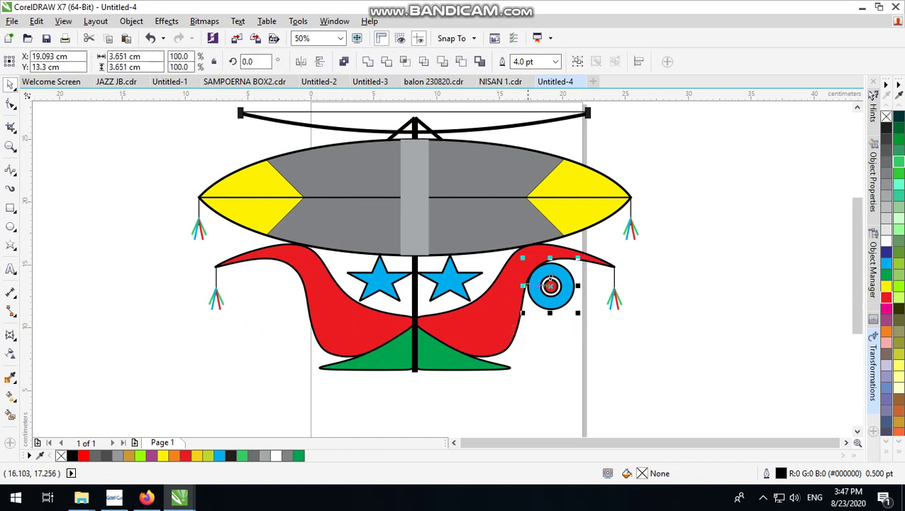
pyautogui.moveTo(562, 286); pyautogui.dragTo(289, 298)
pyautogui.rightClick(290, 298)
pyautogui.click(685, 238)
pyautogui.scroll(-1, 549, 305)
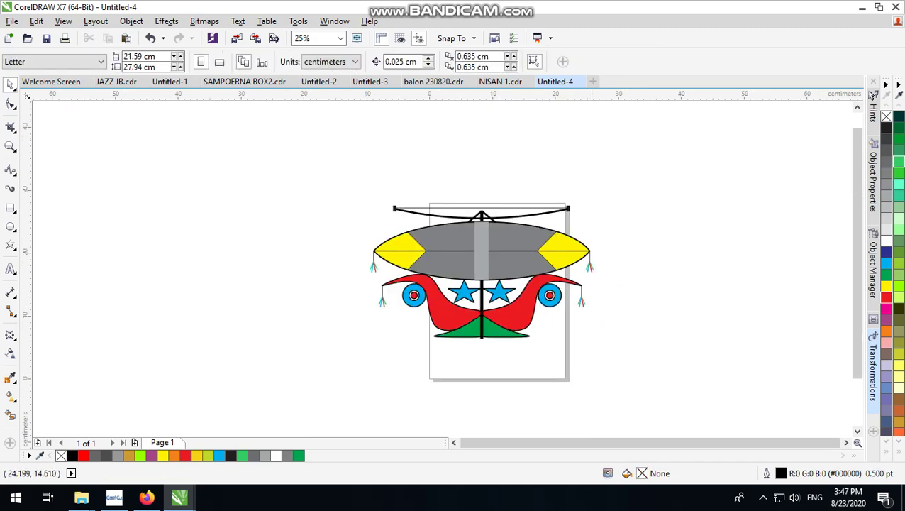
pyautogui.scroll(1, 646, 276)
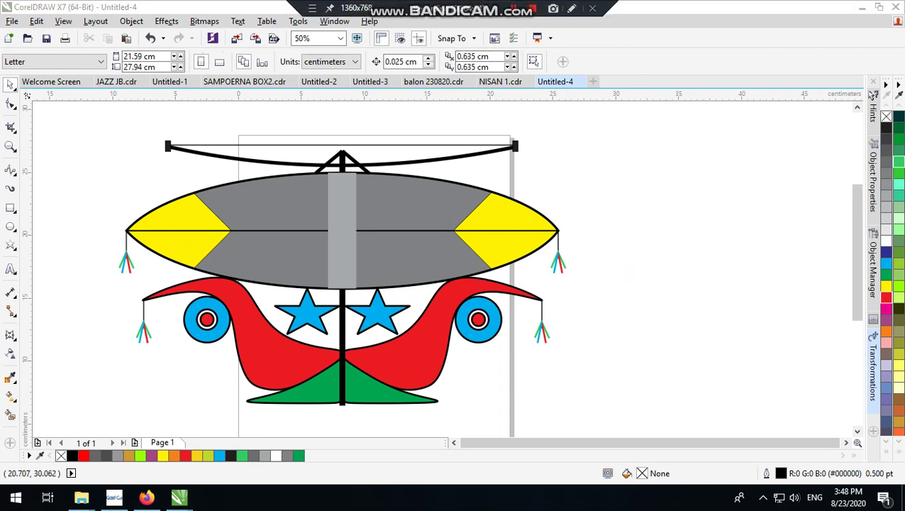
pyautogui.click(670, 240)
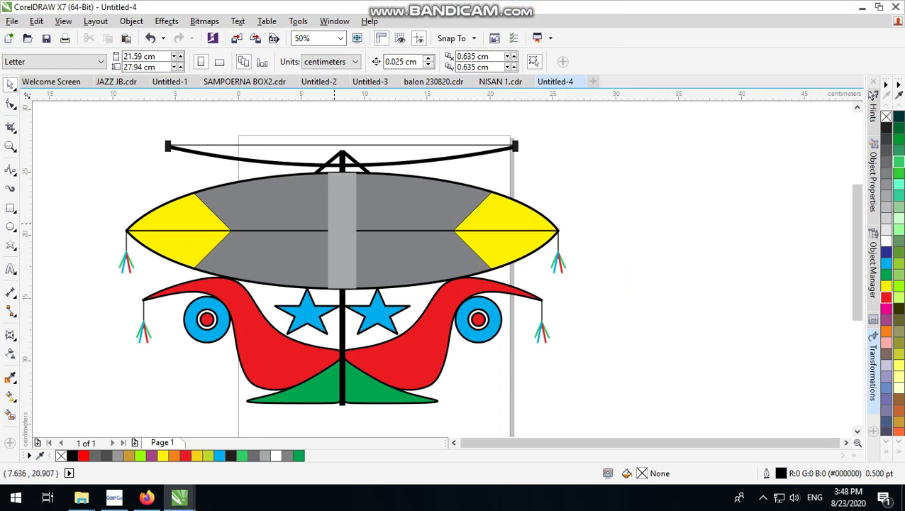
pyautogui.scroll(-1, 447, 253)
pyautogui.scroll(1, 369, 254)
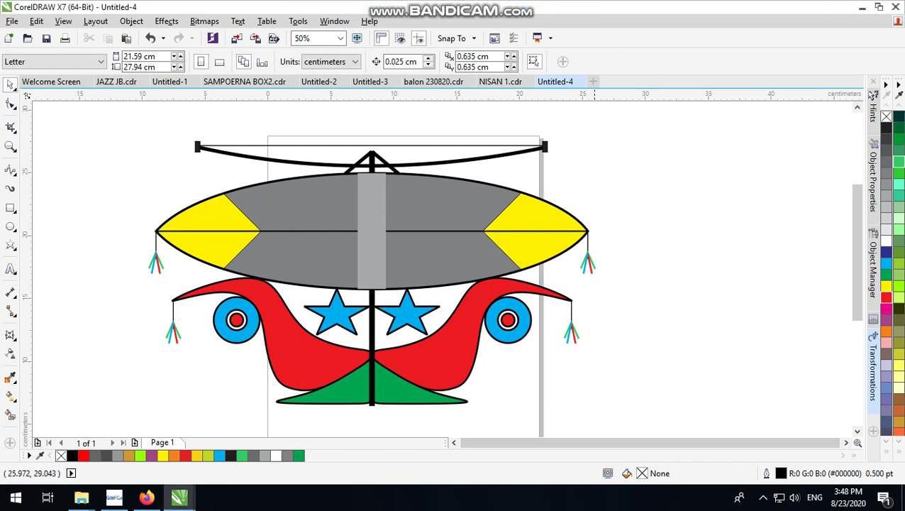
pyautogui.click(638, 200)
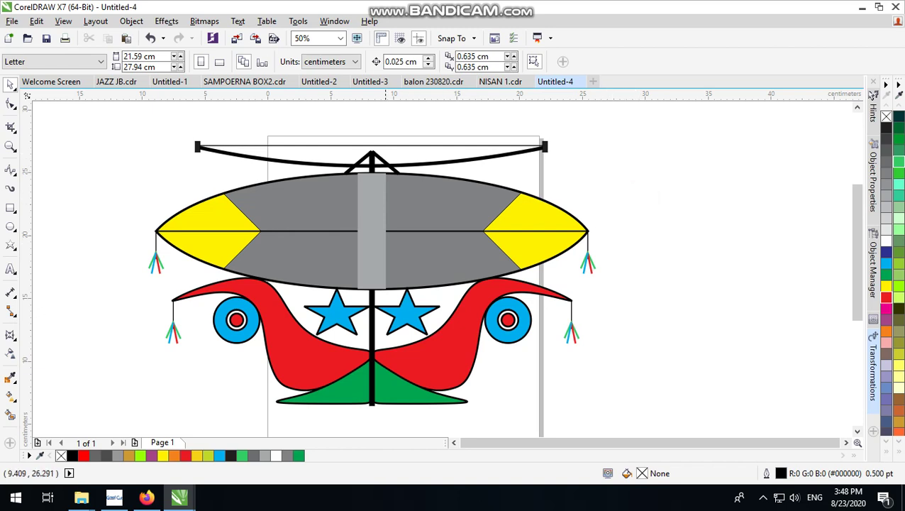